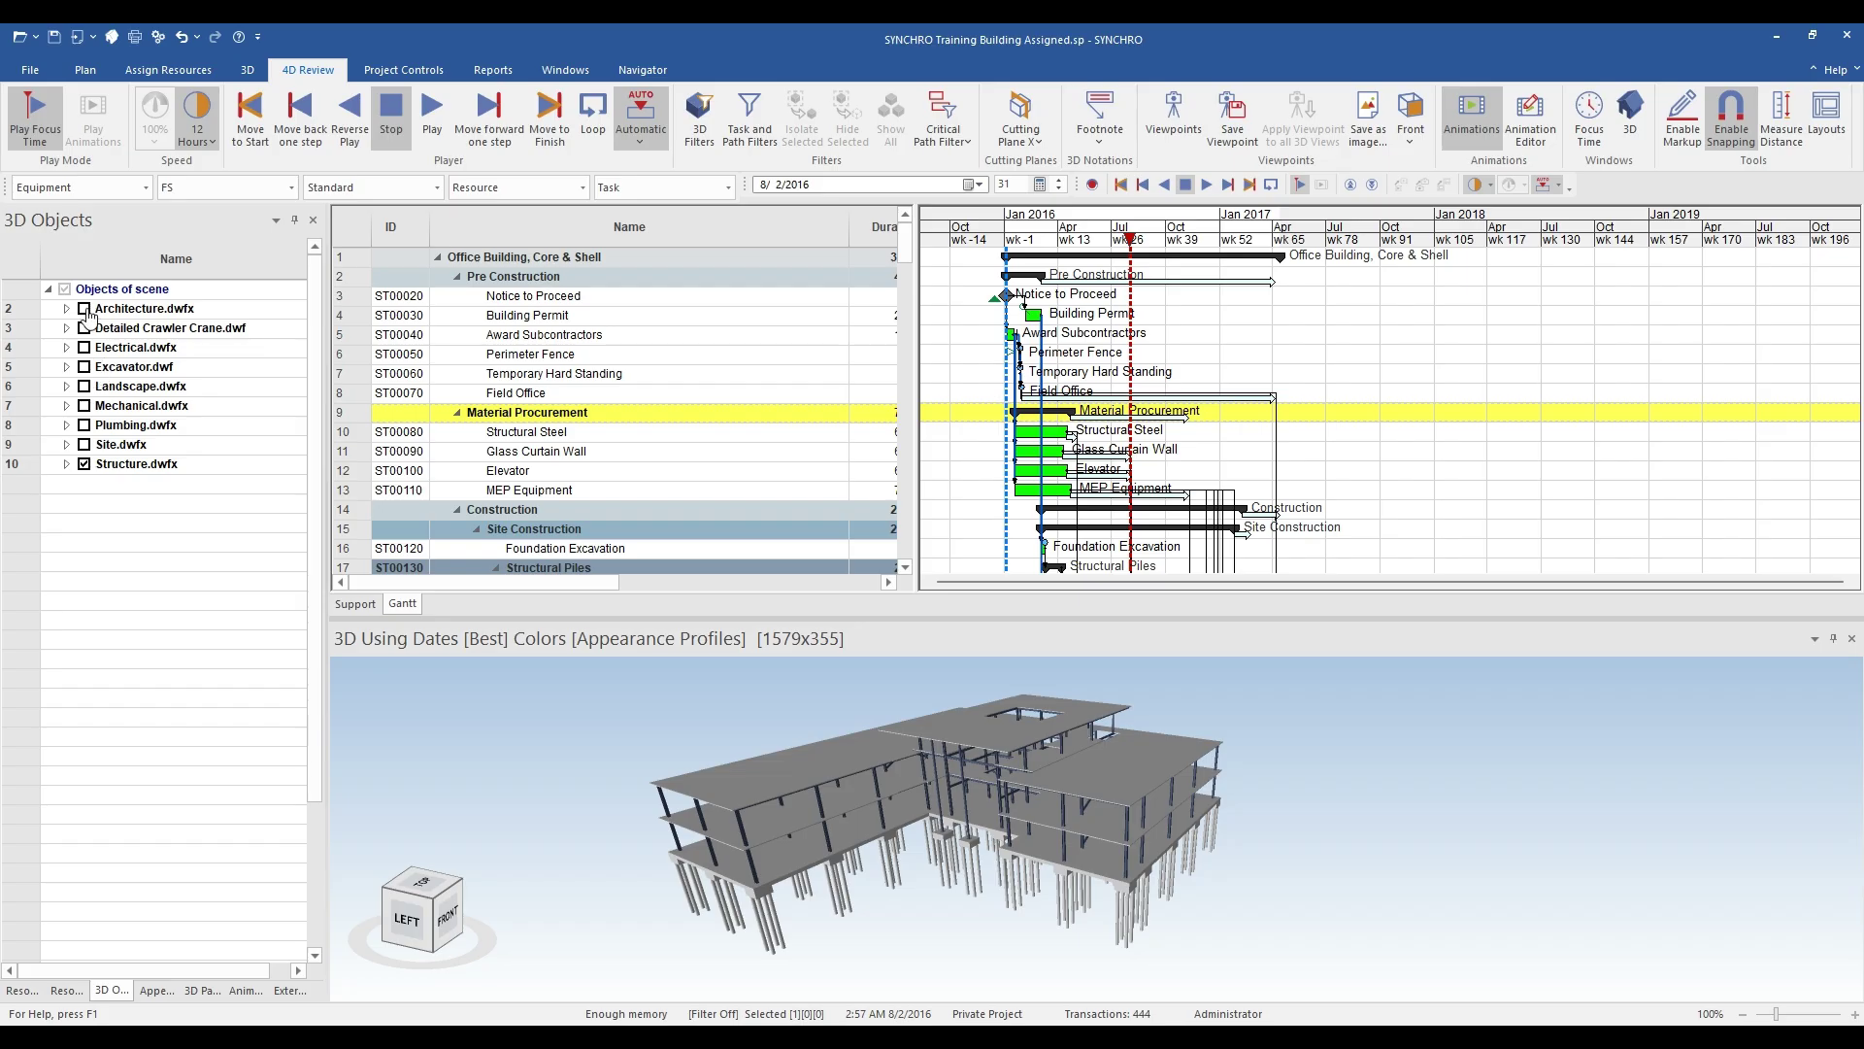
Step: Show the Architecture, Mechanical and Plumbing models, scrub forward, then reset focus time to 1/18/2016
click(84, 309)
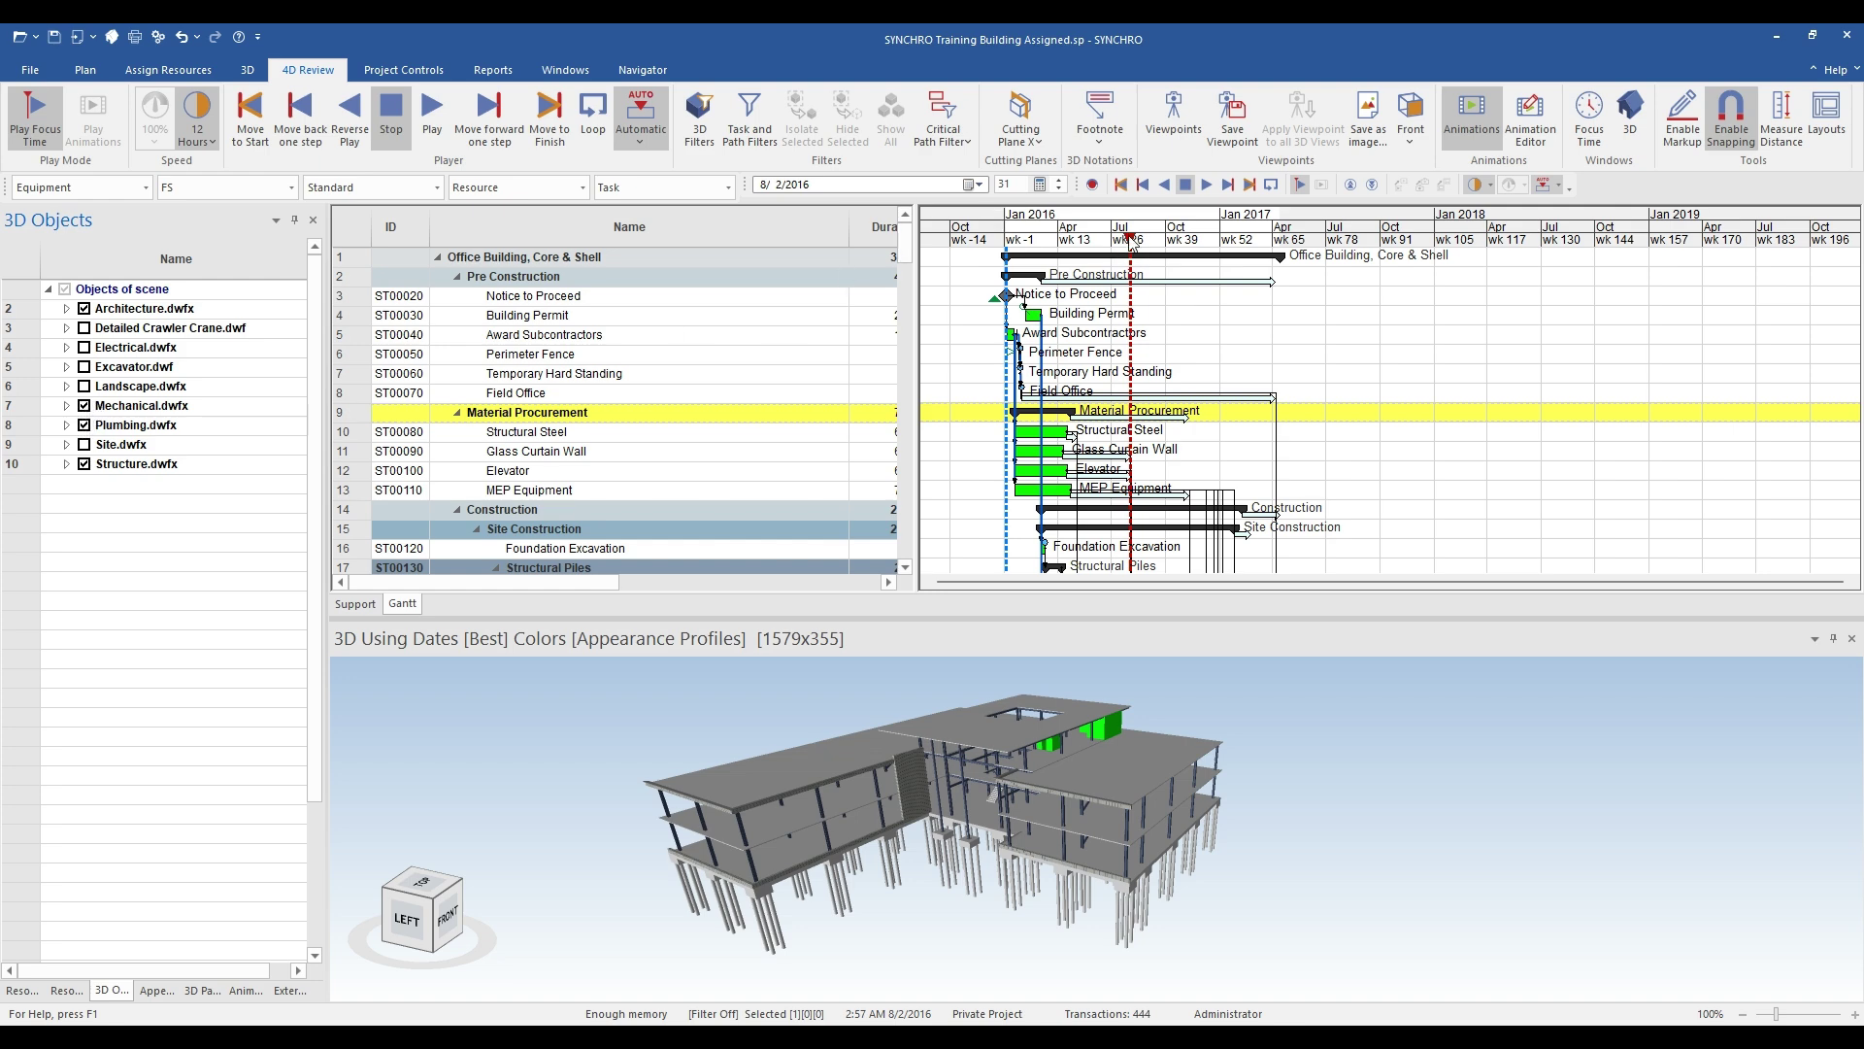
drag(1132, 239, 1211, 250)
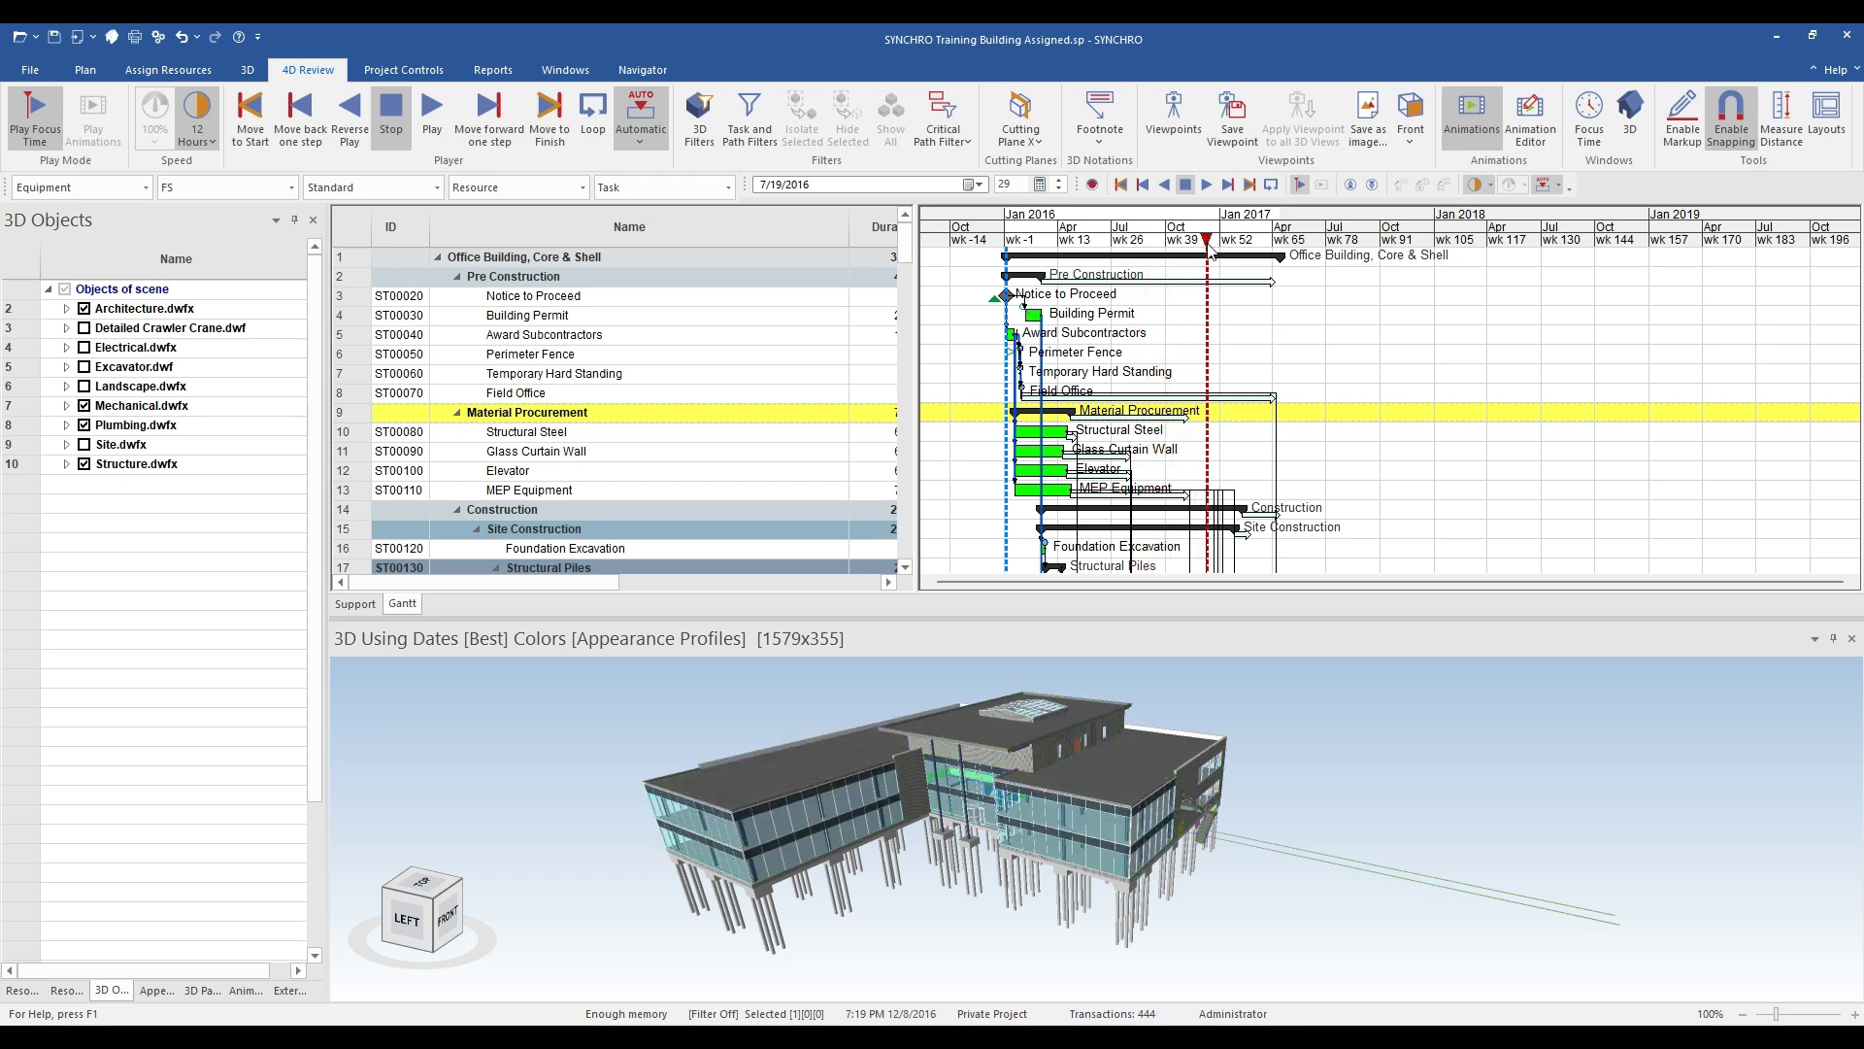
click(35, 114)
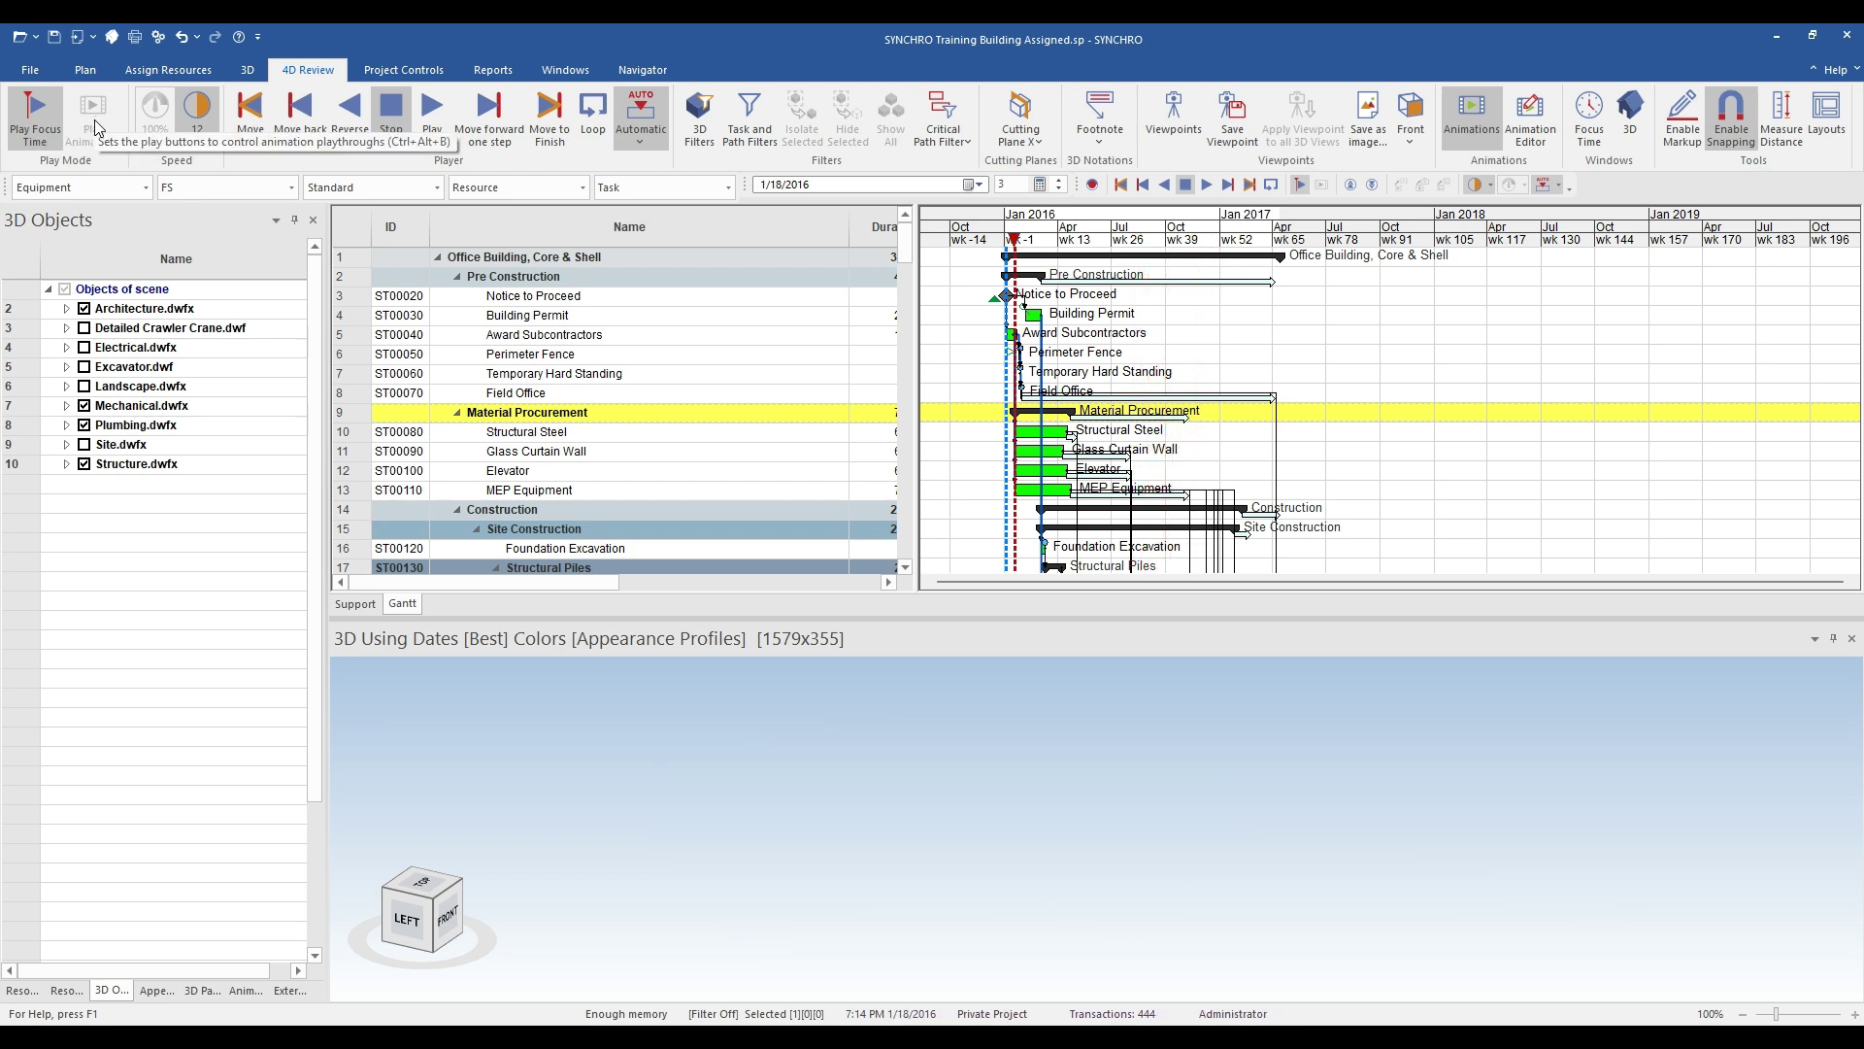
Step: Set playback speed to 1 Week, move focus time to 1/3/2016, and start playback
click(209, 143)
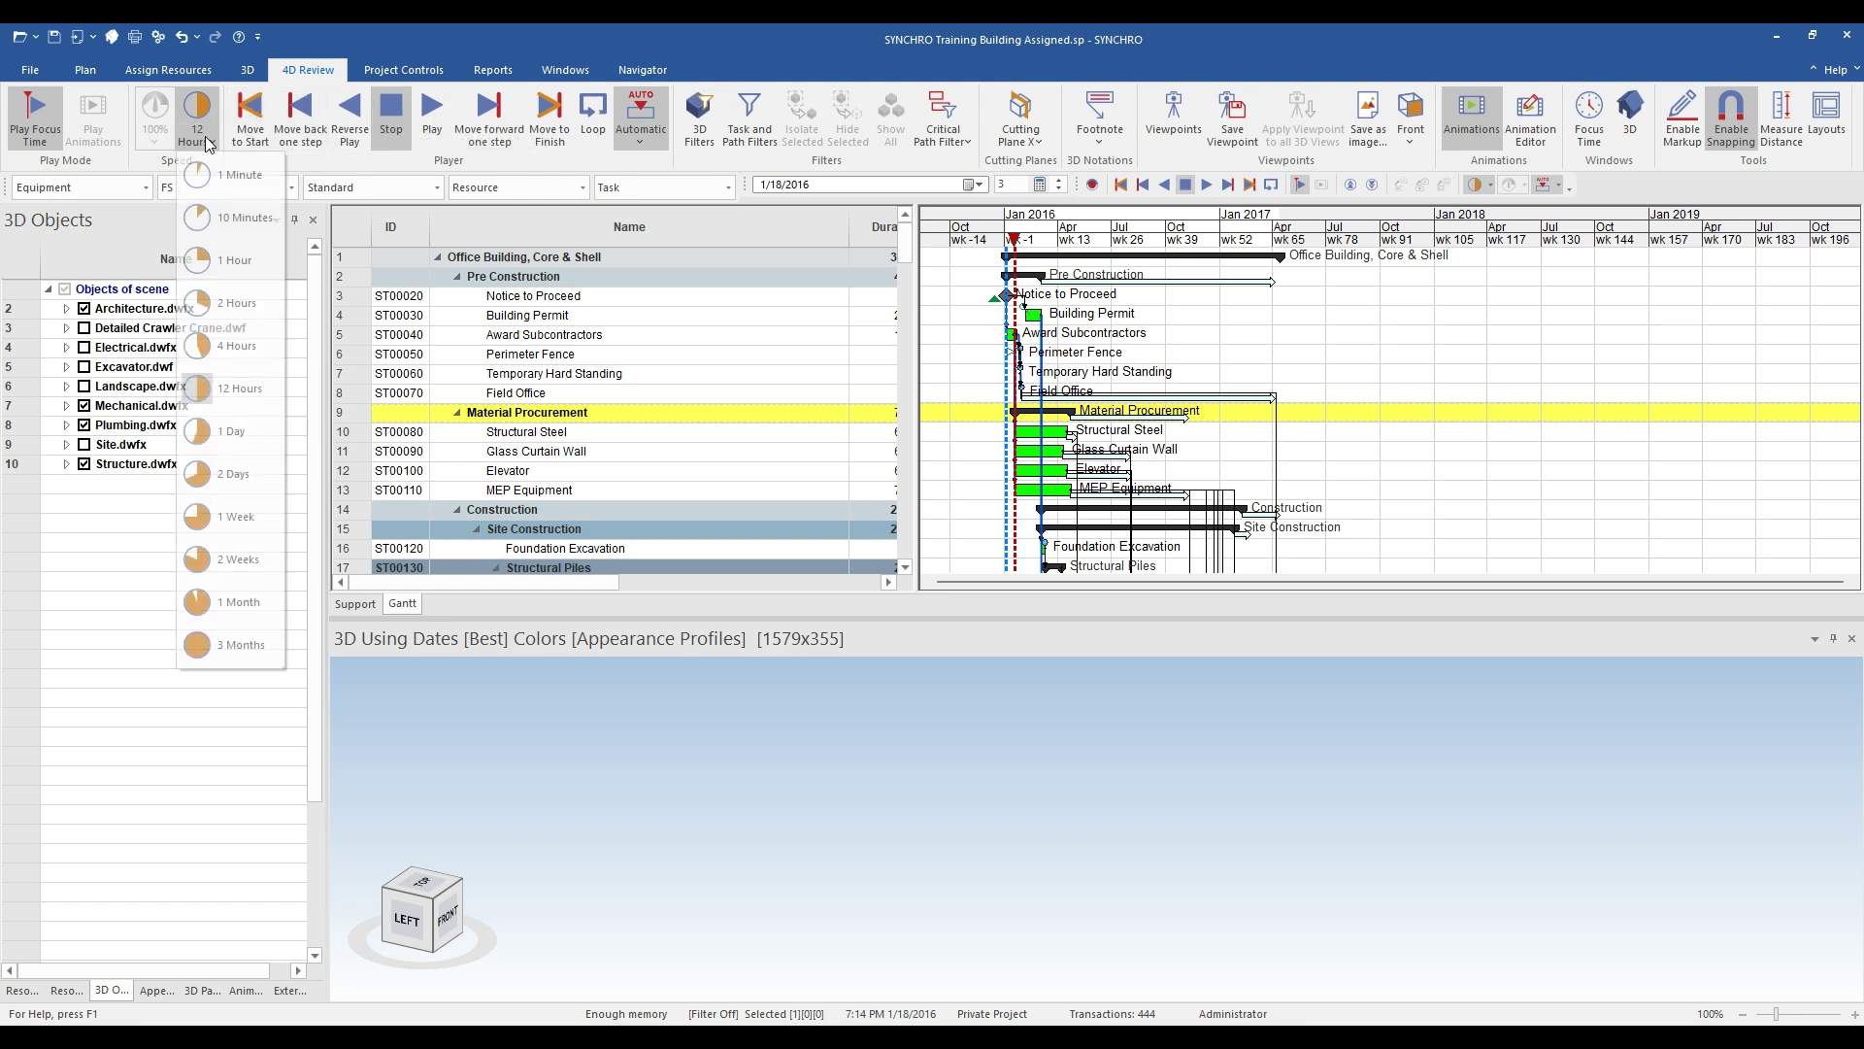
click(247, 532)
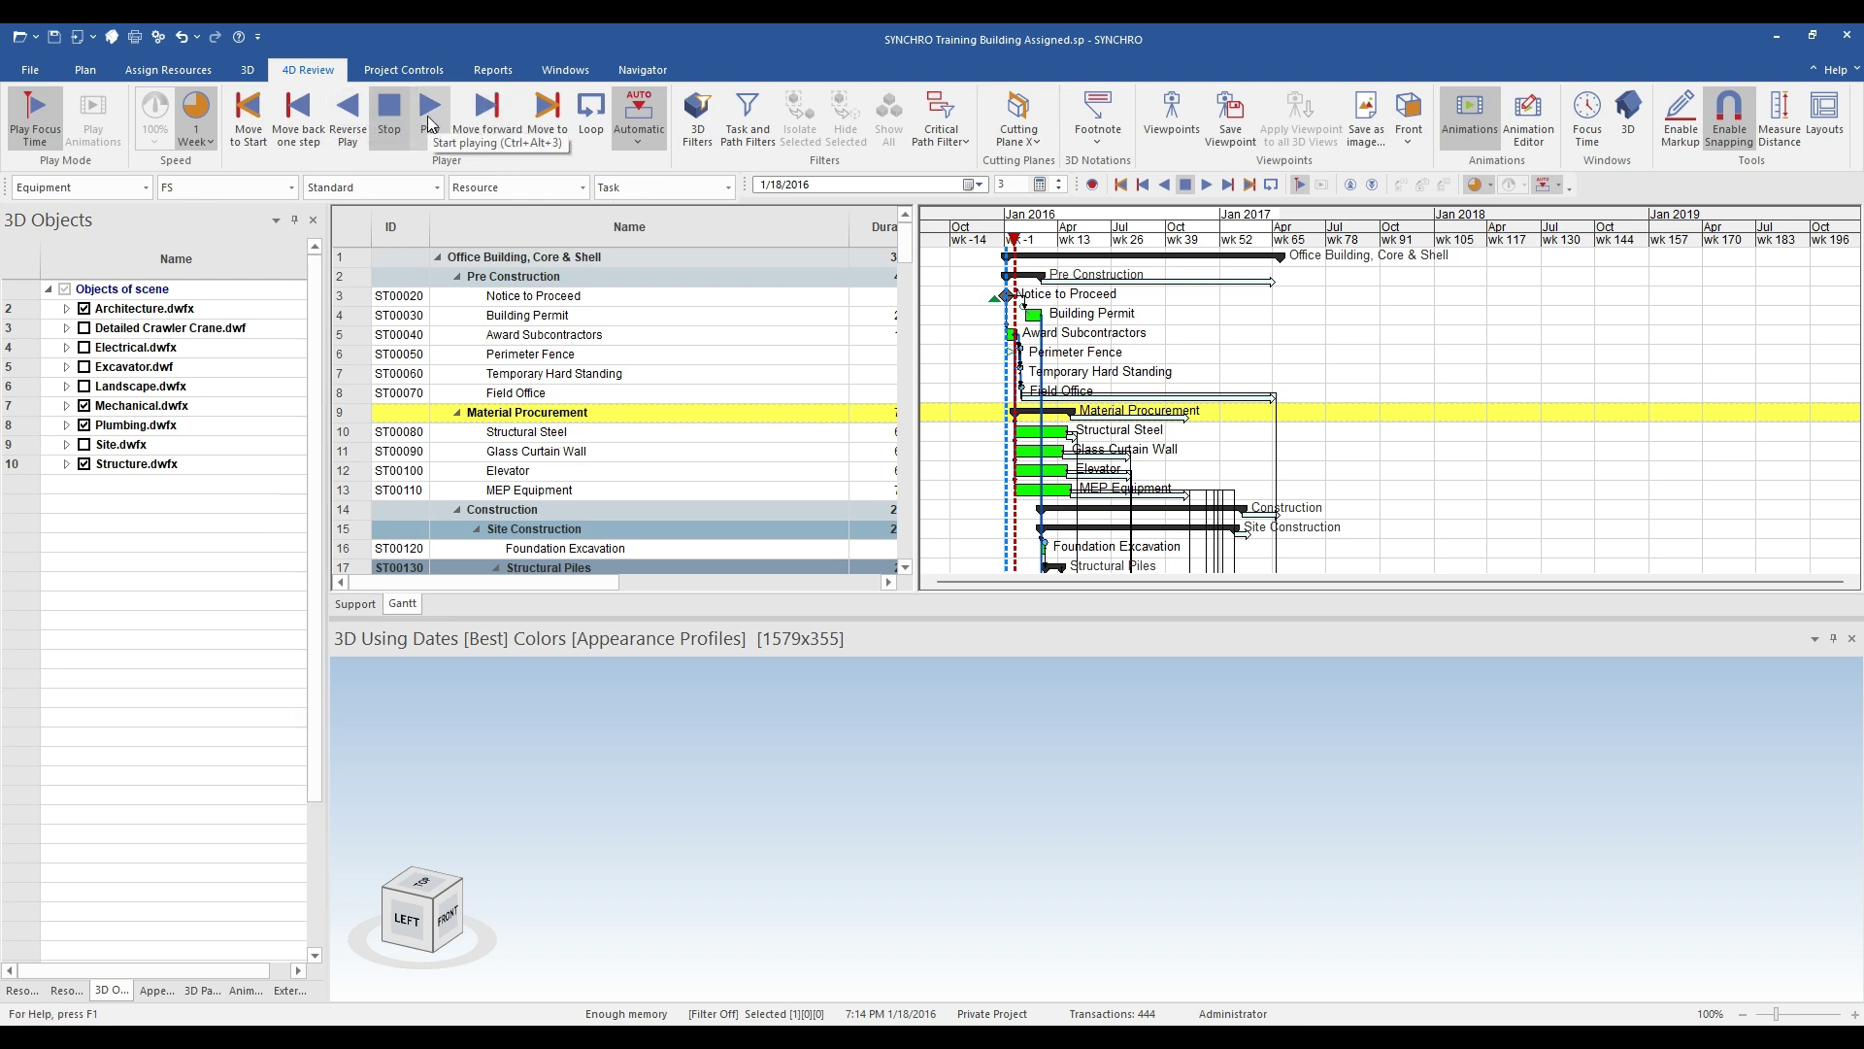
drag(1019, 246, 1006, 243)
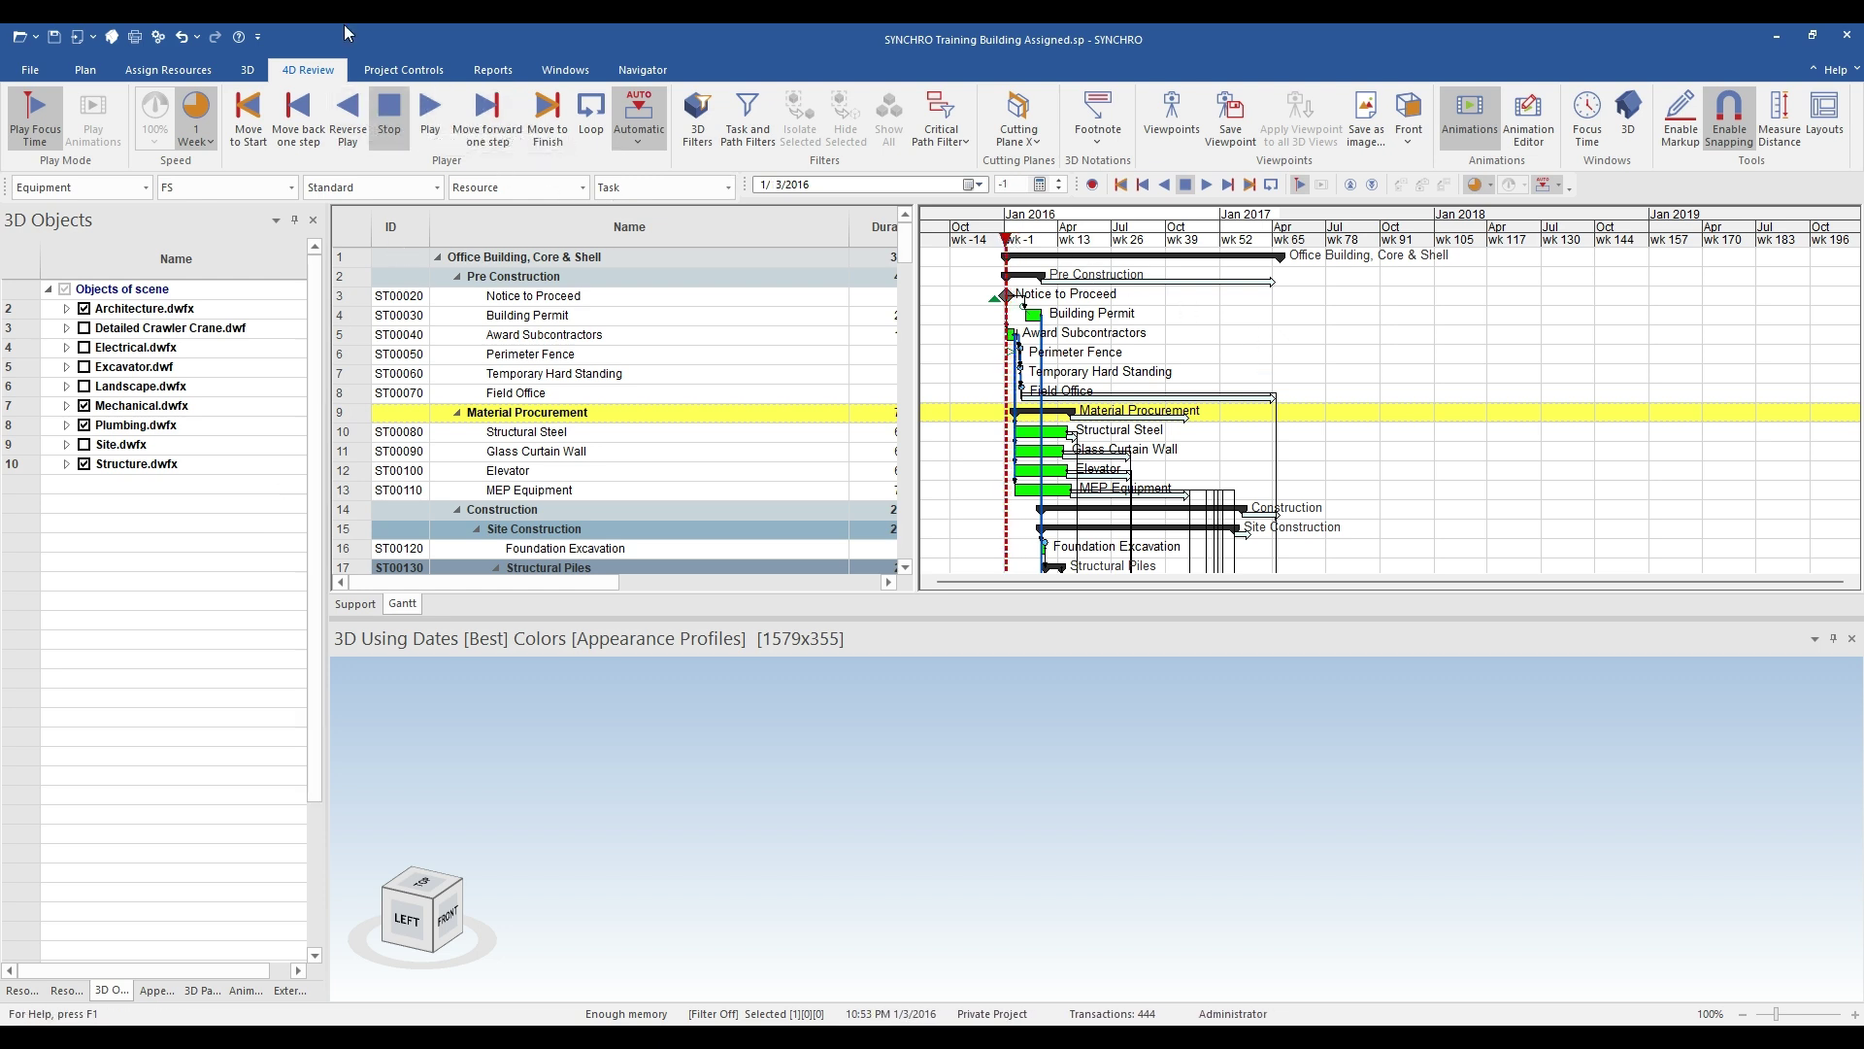
click(430, 134)
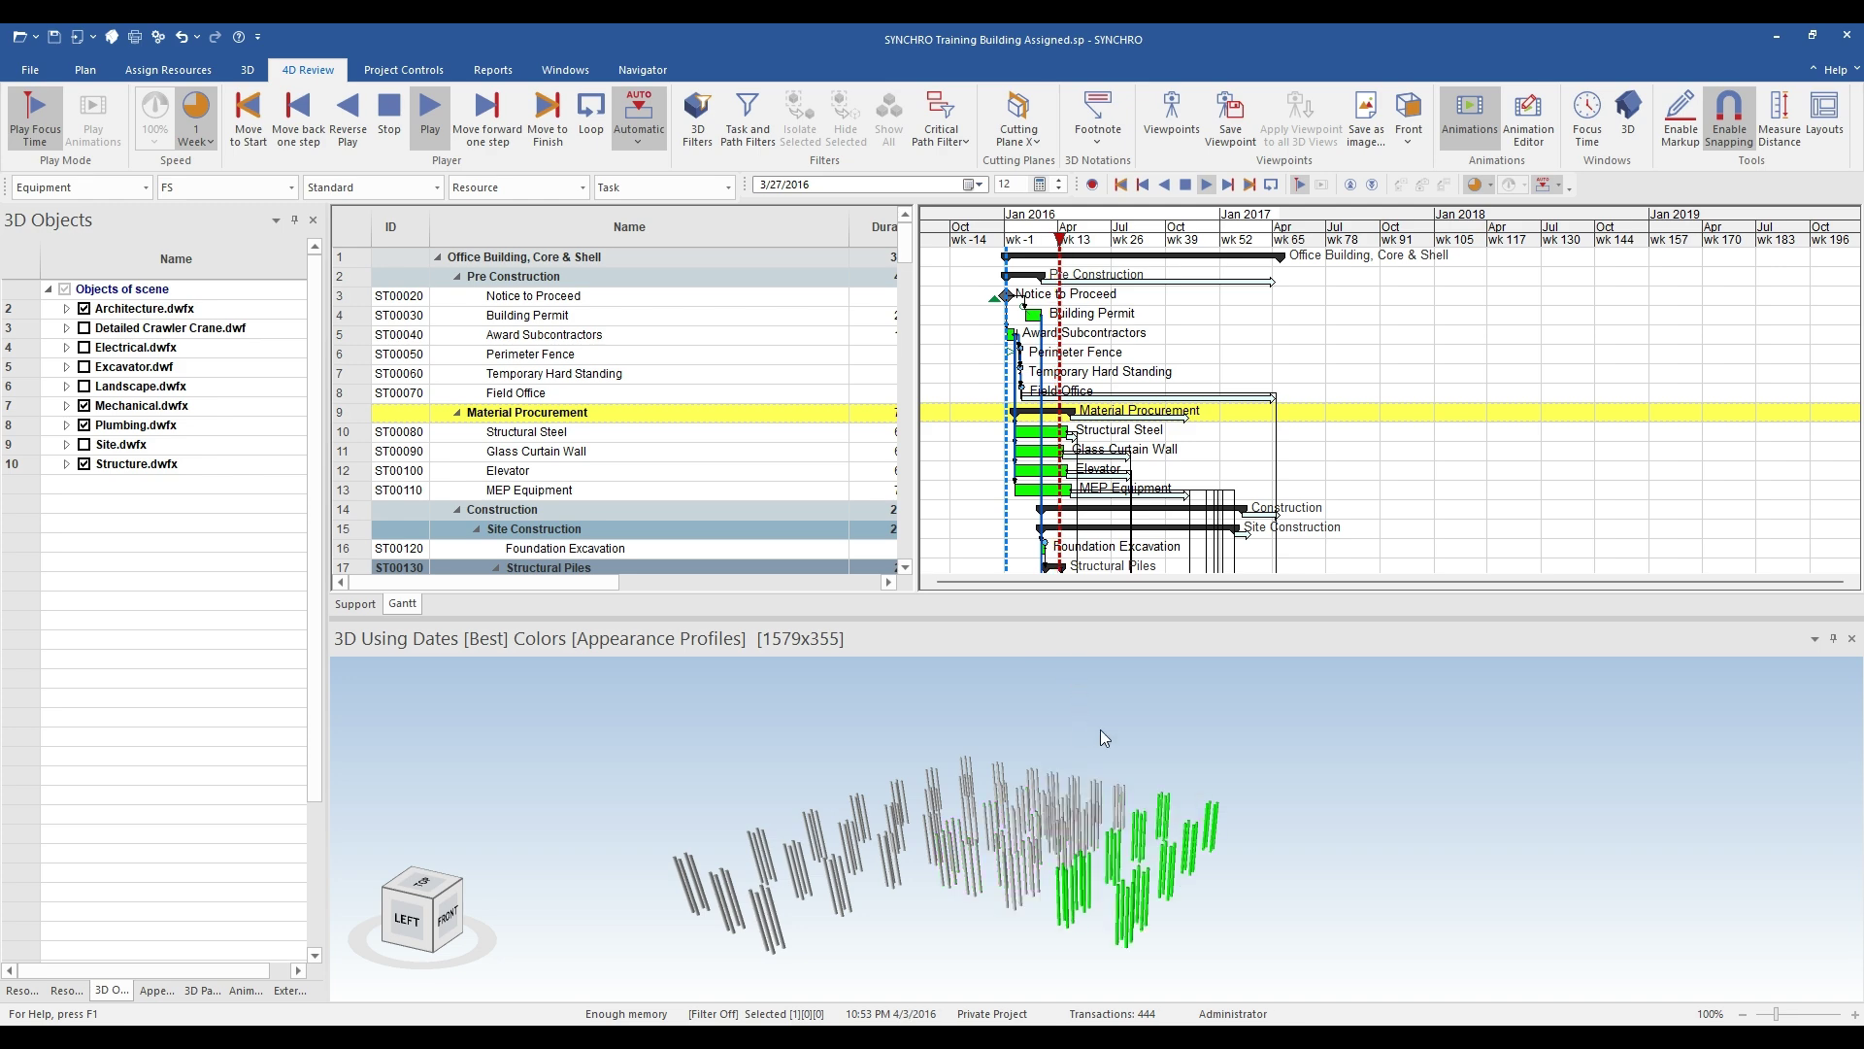
Step: Orbit around the building during playback, then stop at 2/19/2017
drag(1157, 723, 854, 836)
scroll(1041, 701, up, 5)
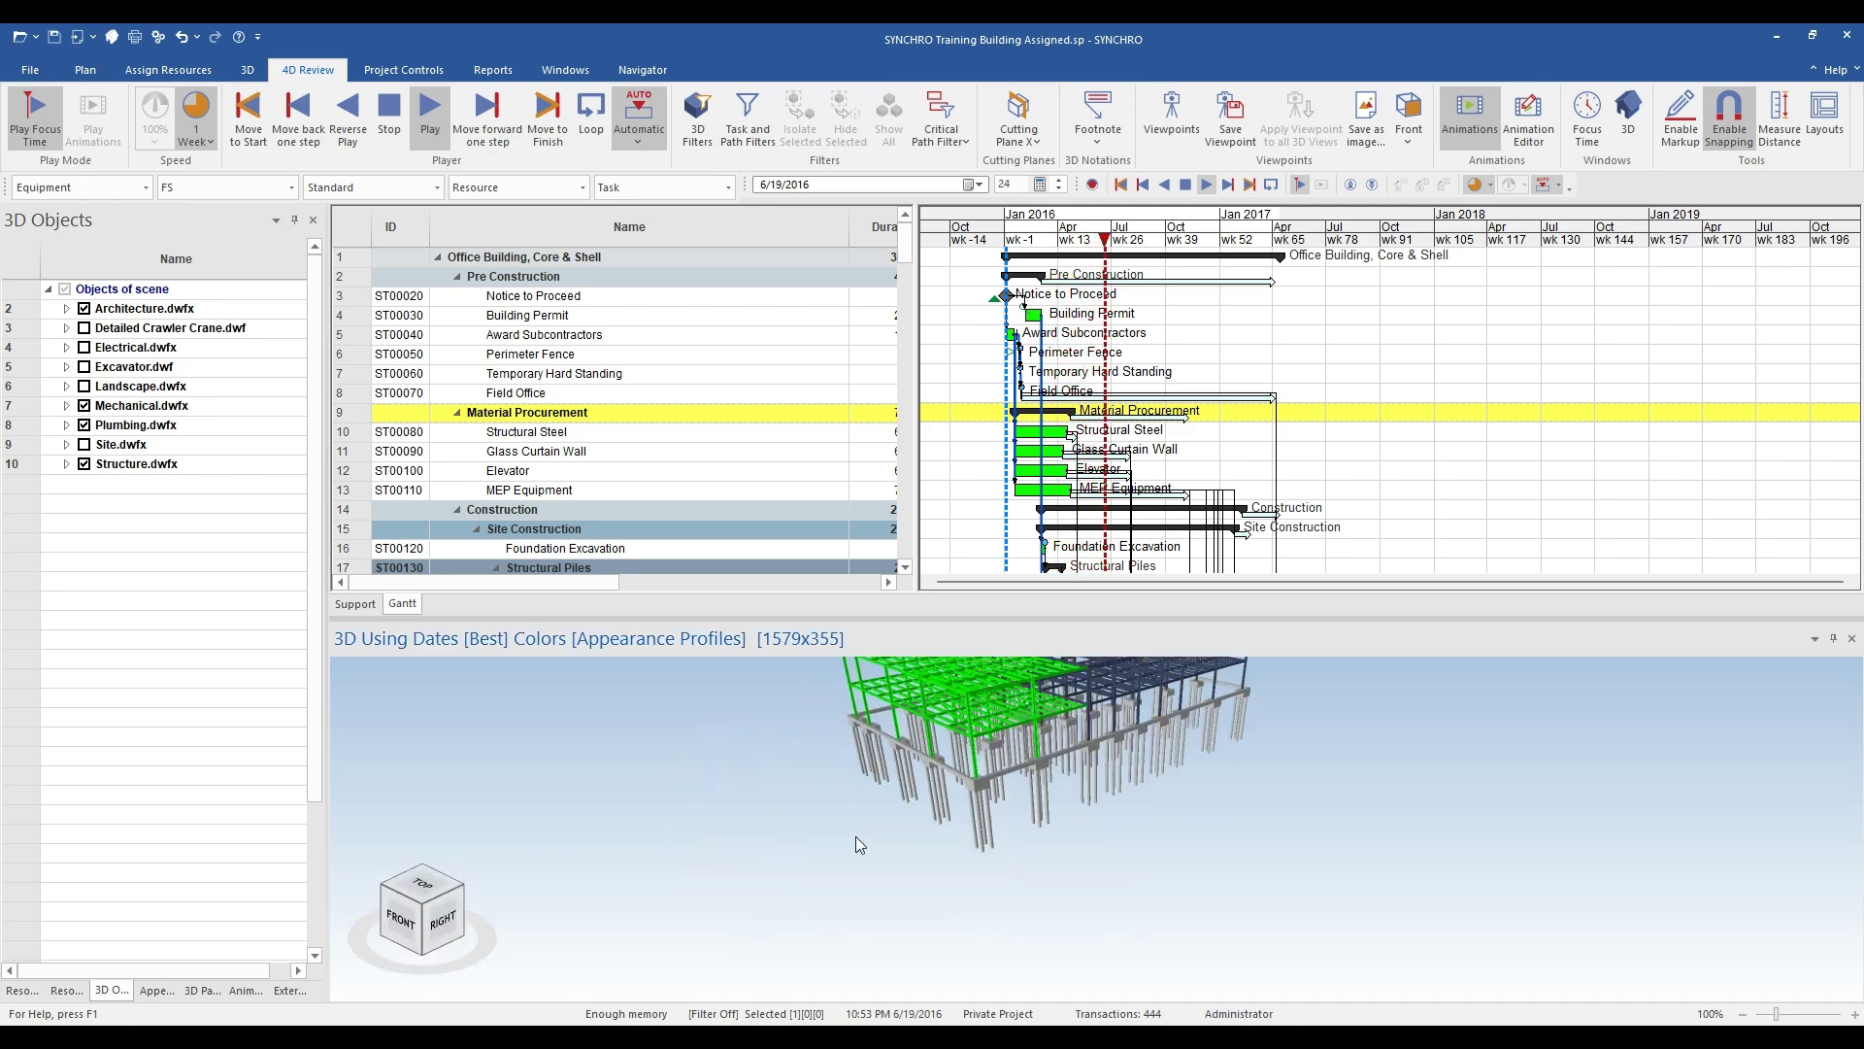
drag(1044, 765, 808, 771)
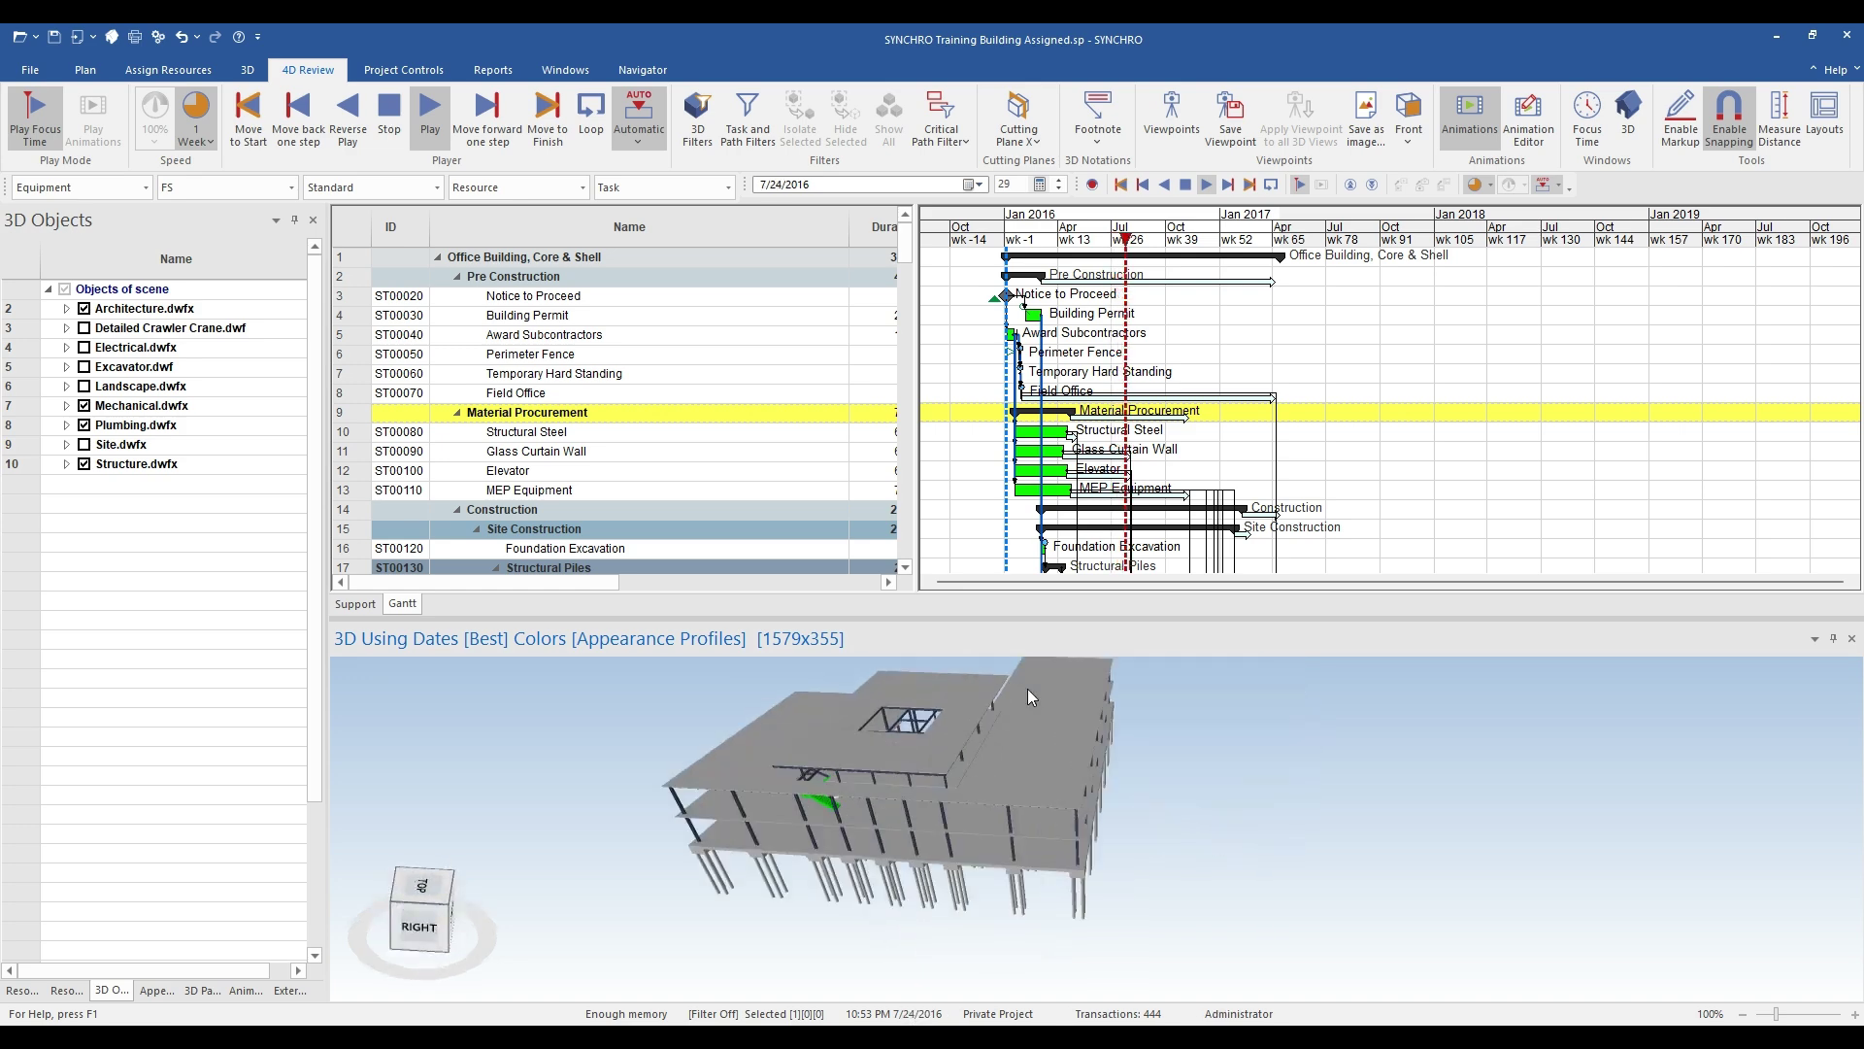
drag(1027, 690, 730, 760)
drag(952, 941, 870, 759)
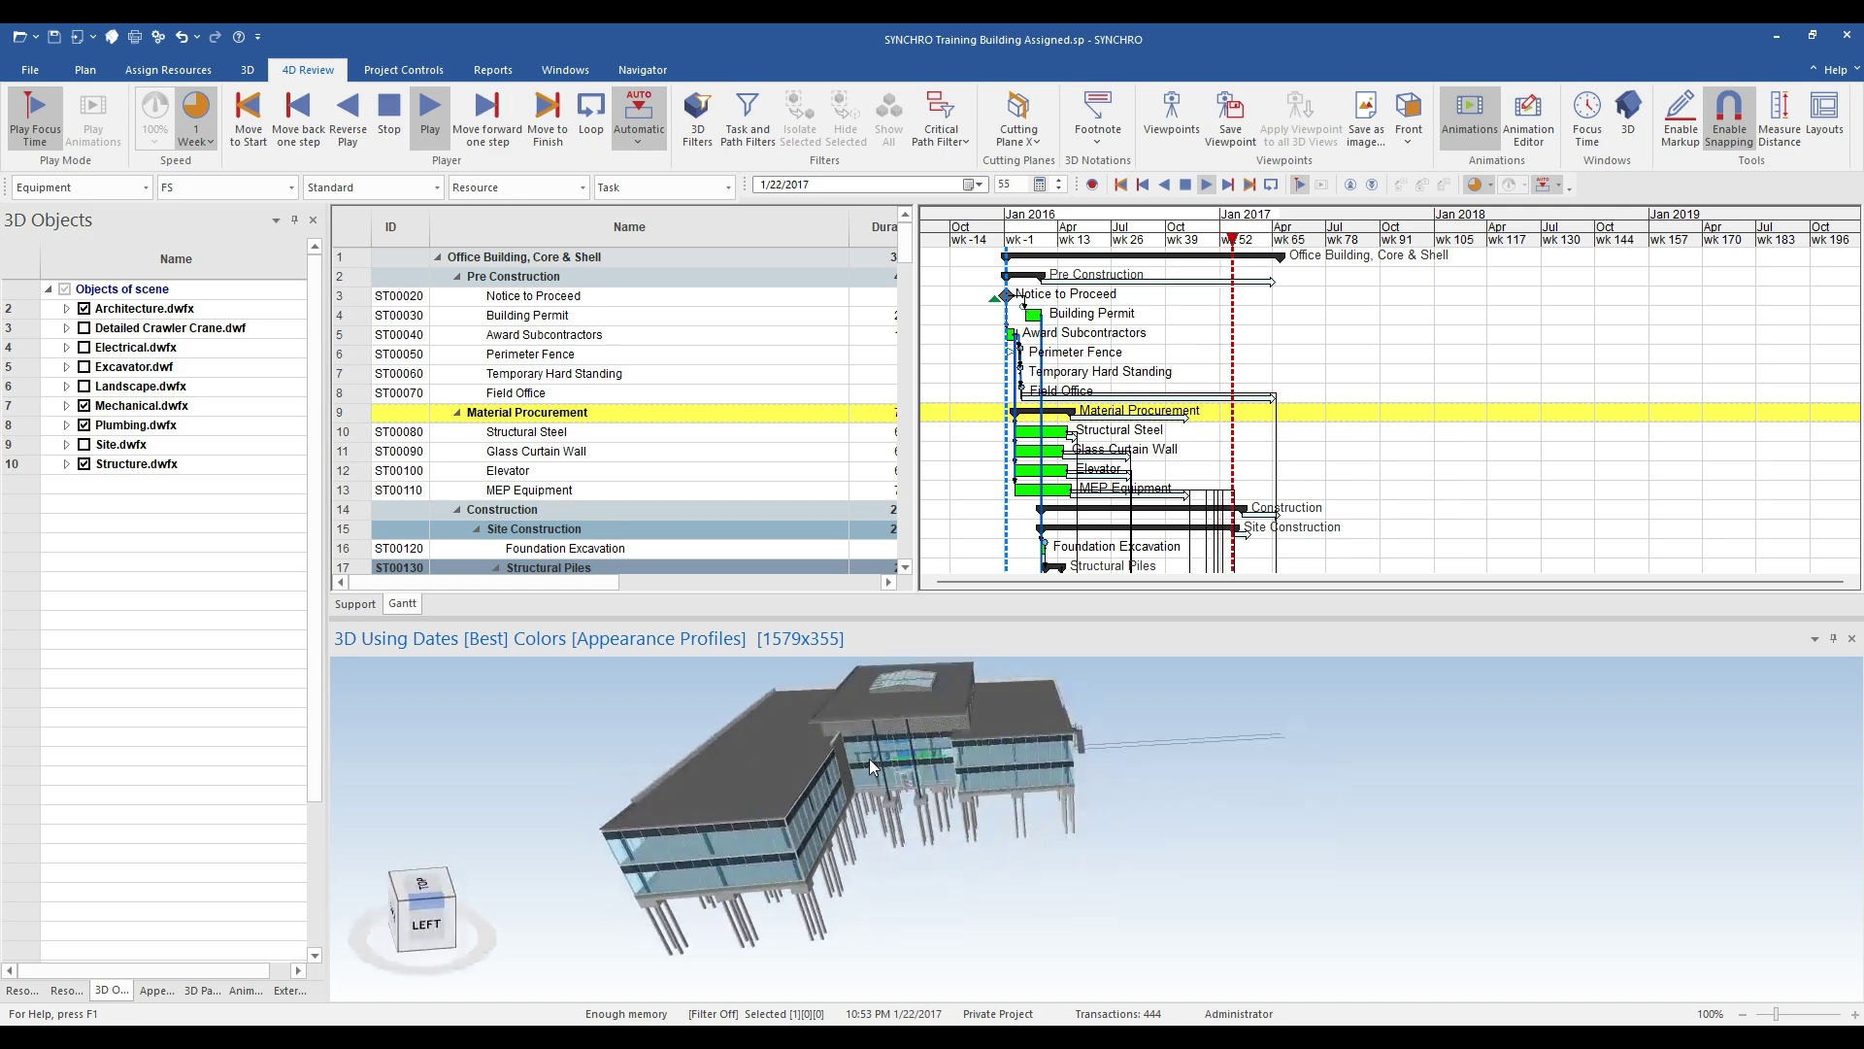
click(388, 116)
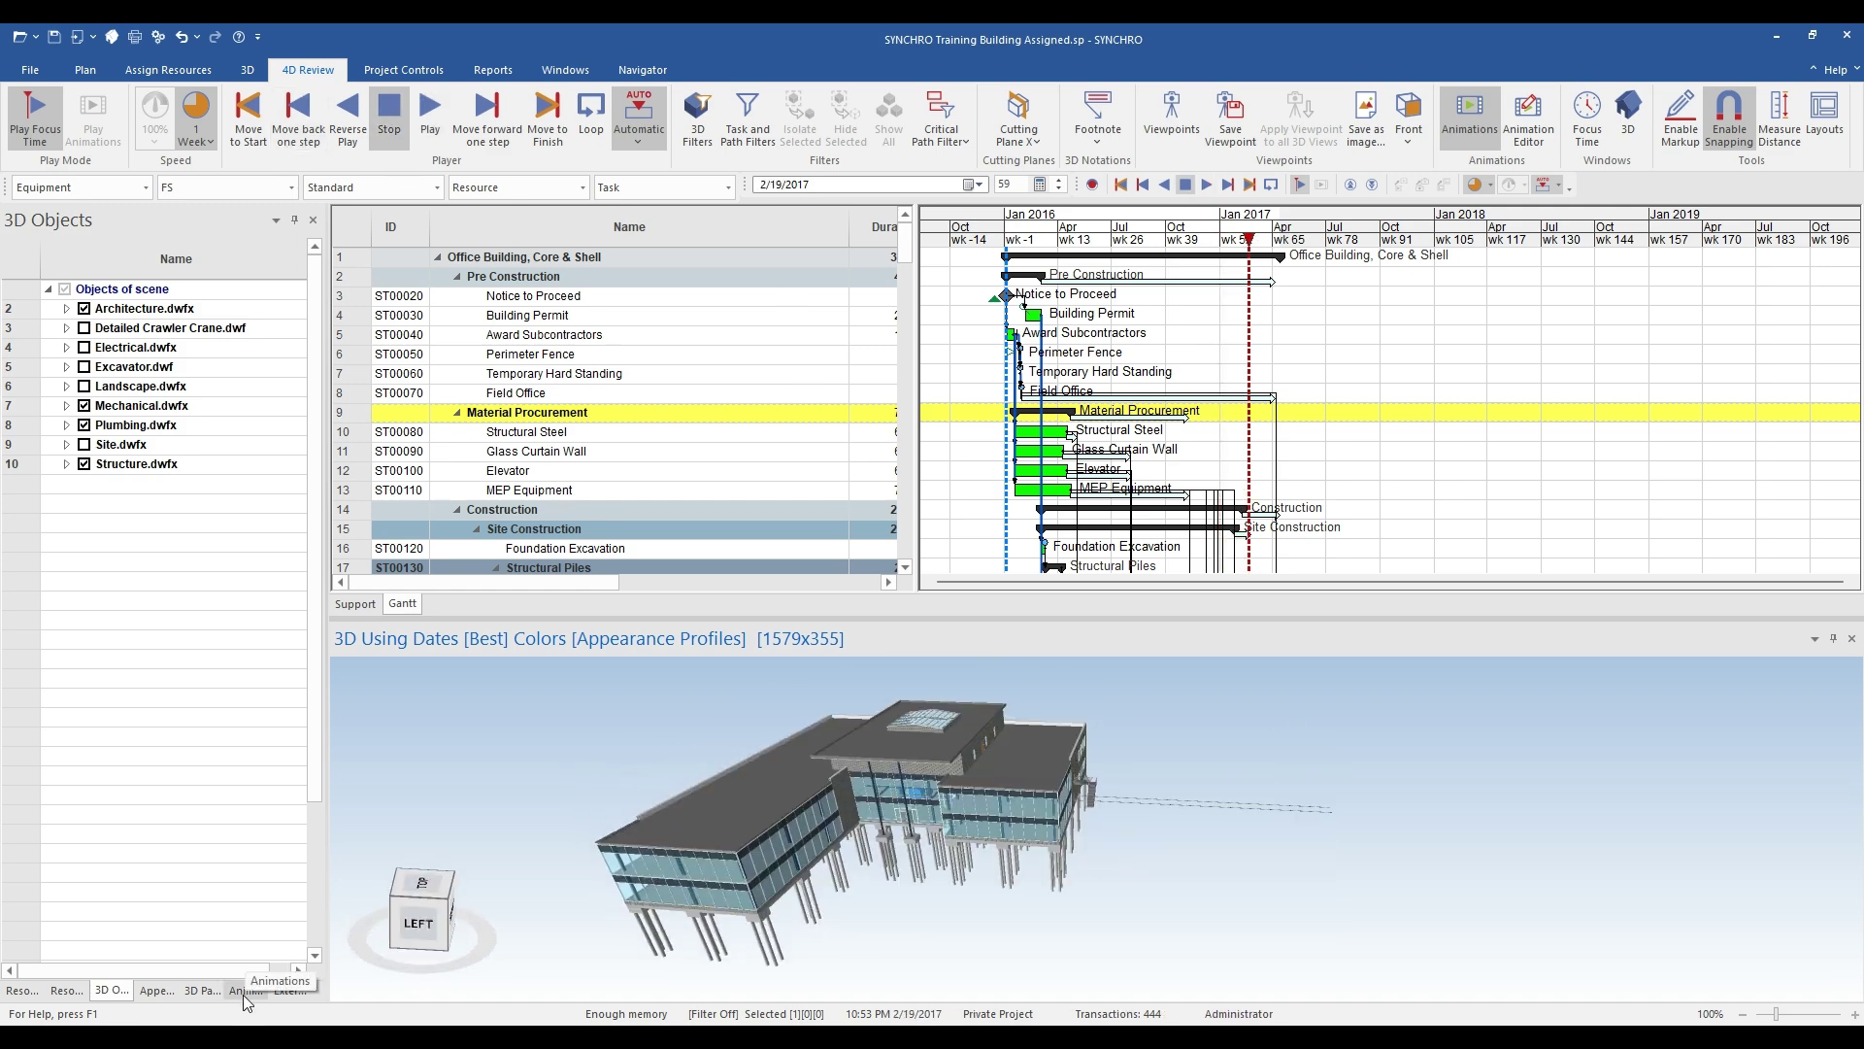
Step: Show the Animations list and open the Animation Editor with a new animation
click(244, 992)
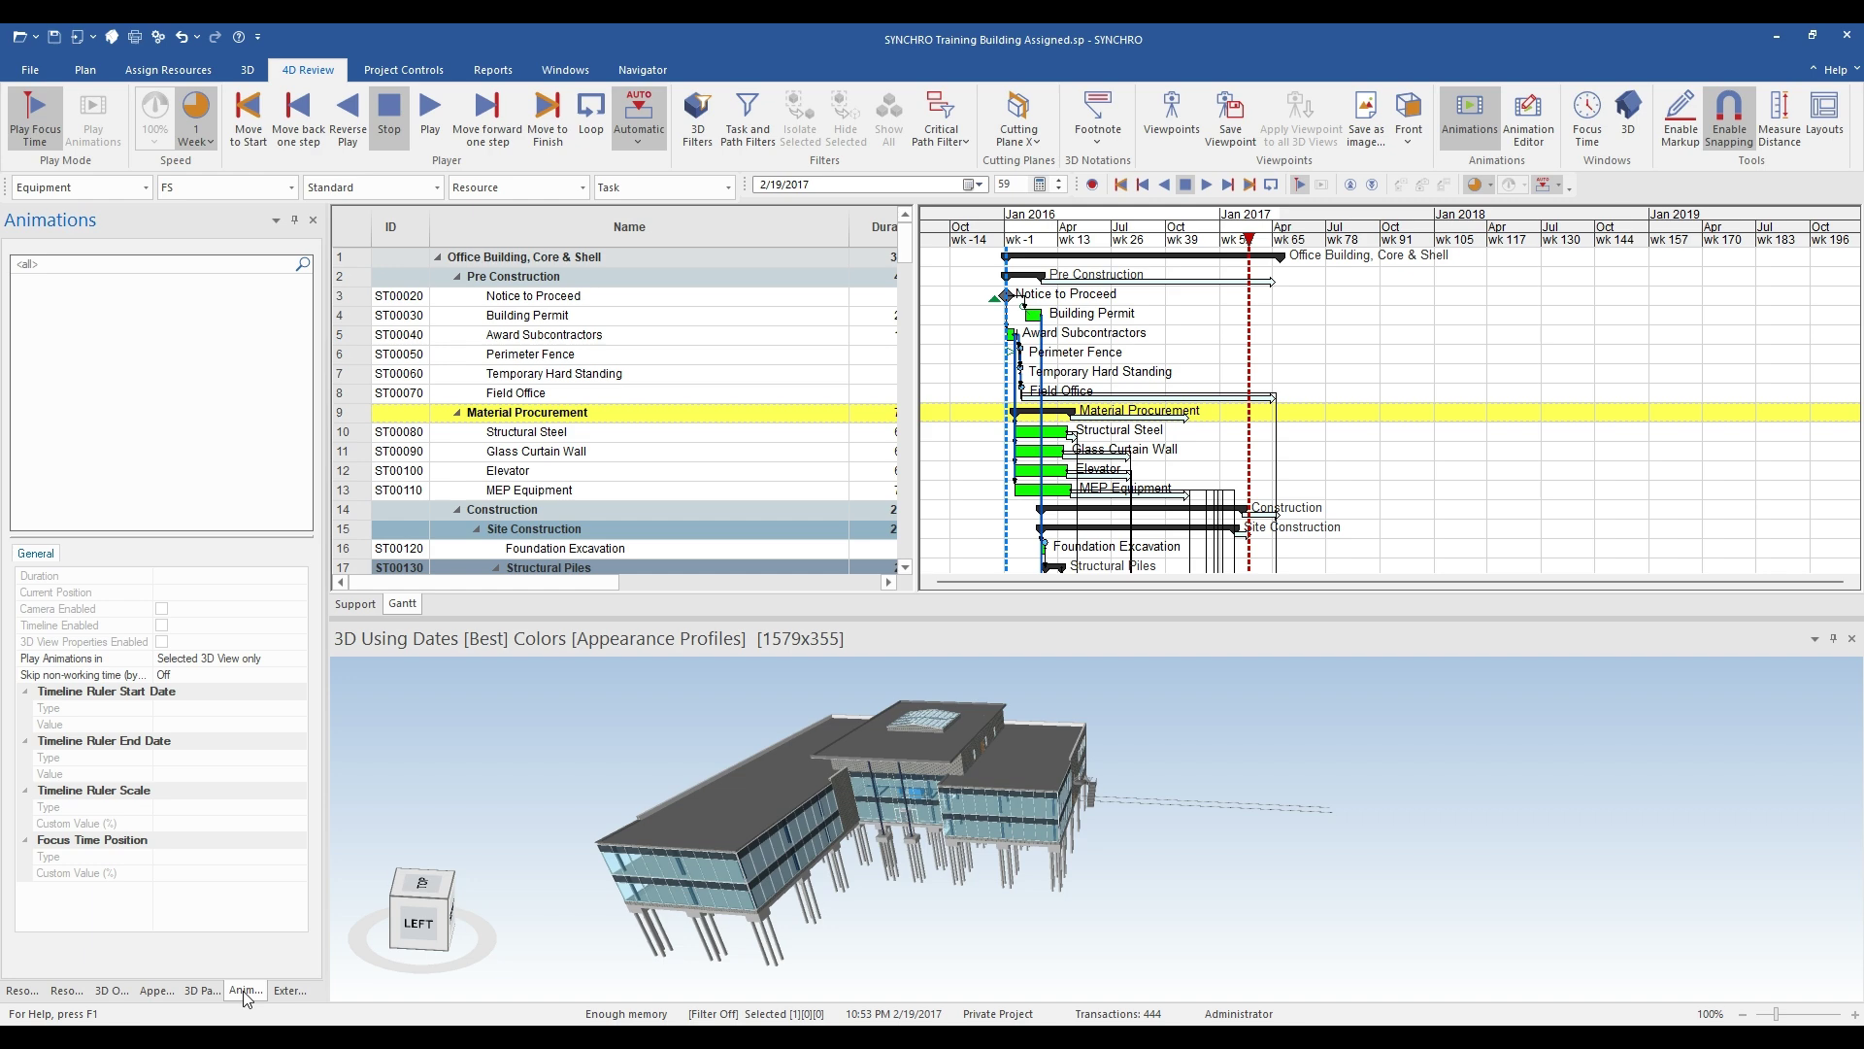
click(565, 69)
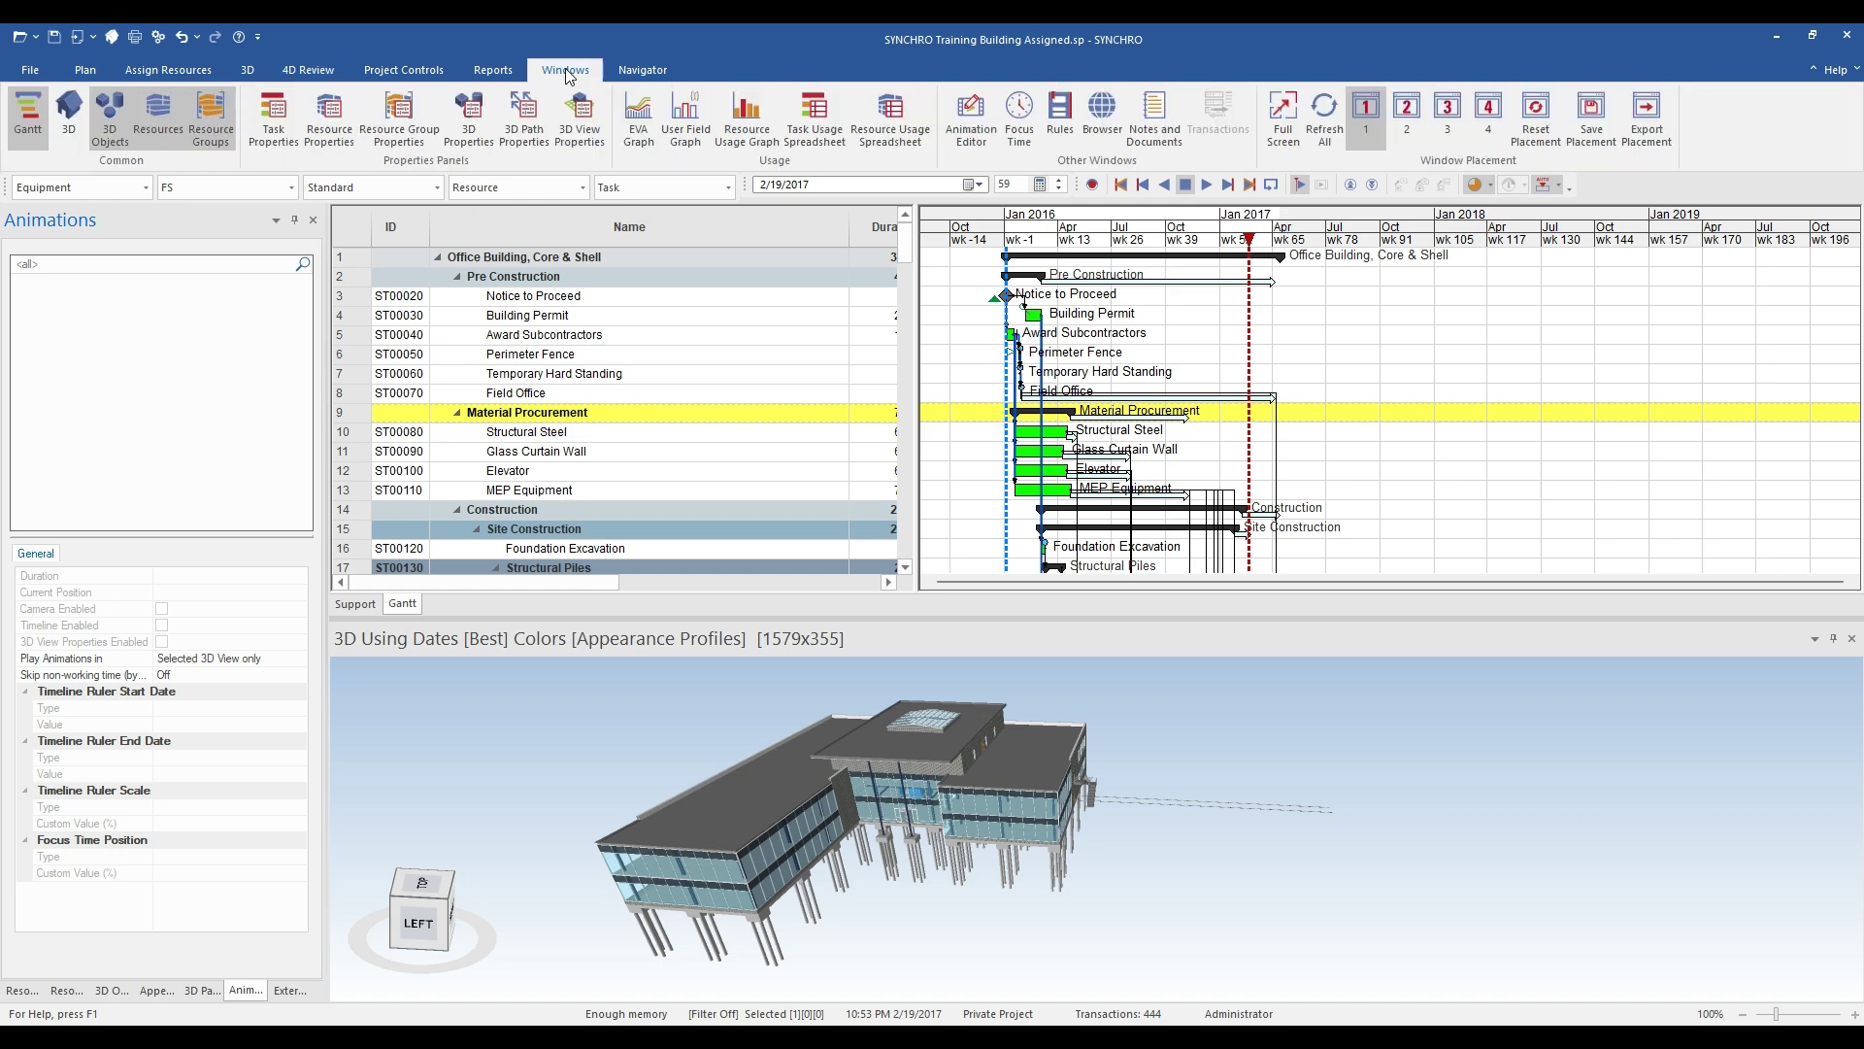
click(974, 121)
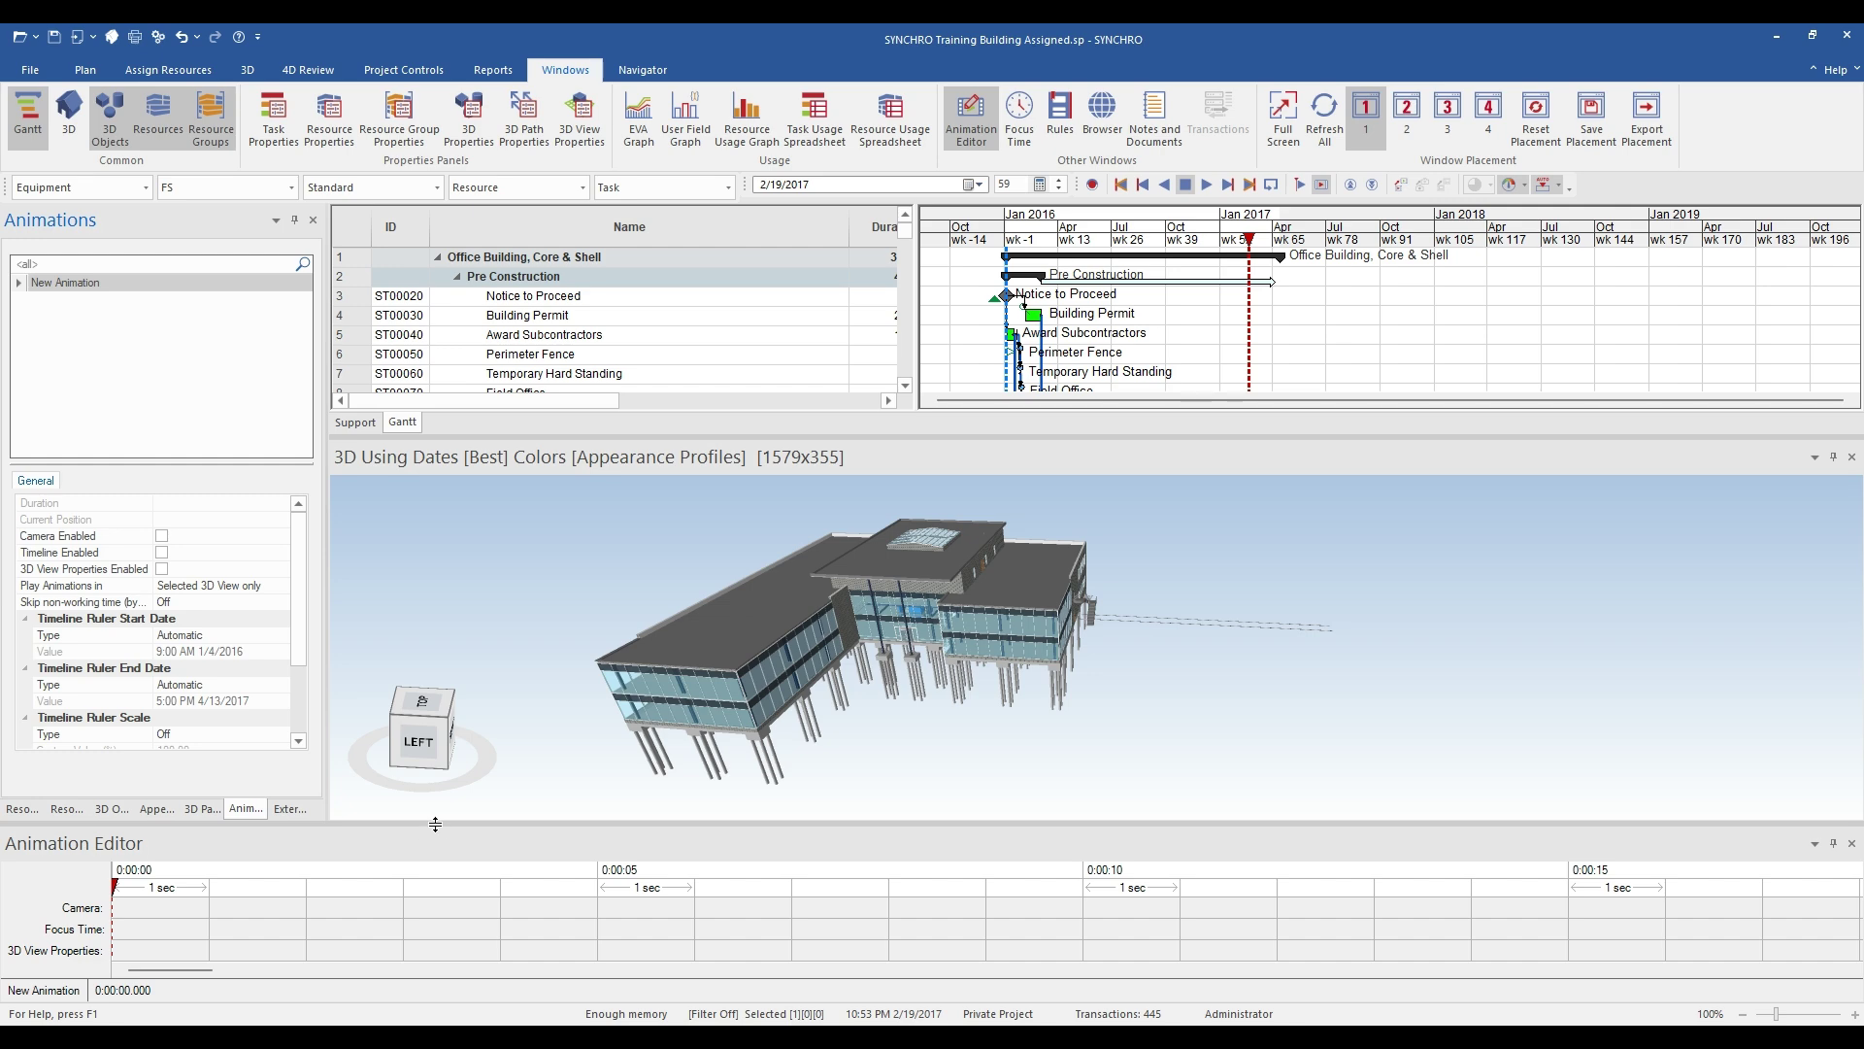
Step: Make the 3D view taller, orbit the building, and begin renaming the new animation
drag(1093, 437, 1092, 375)
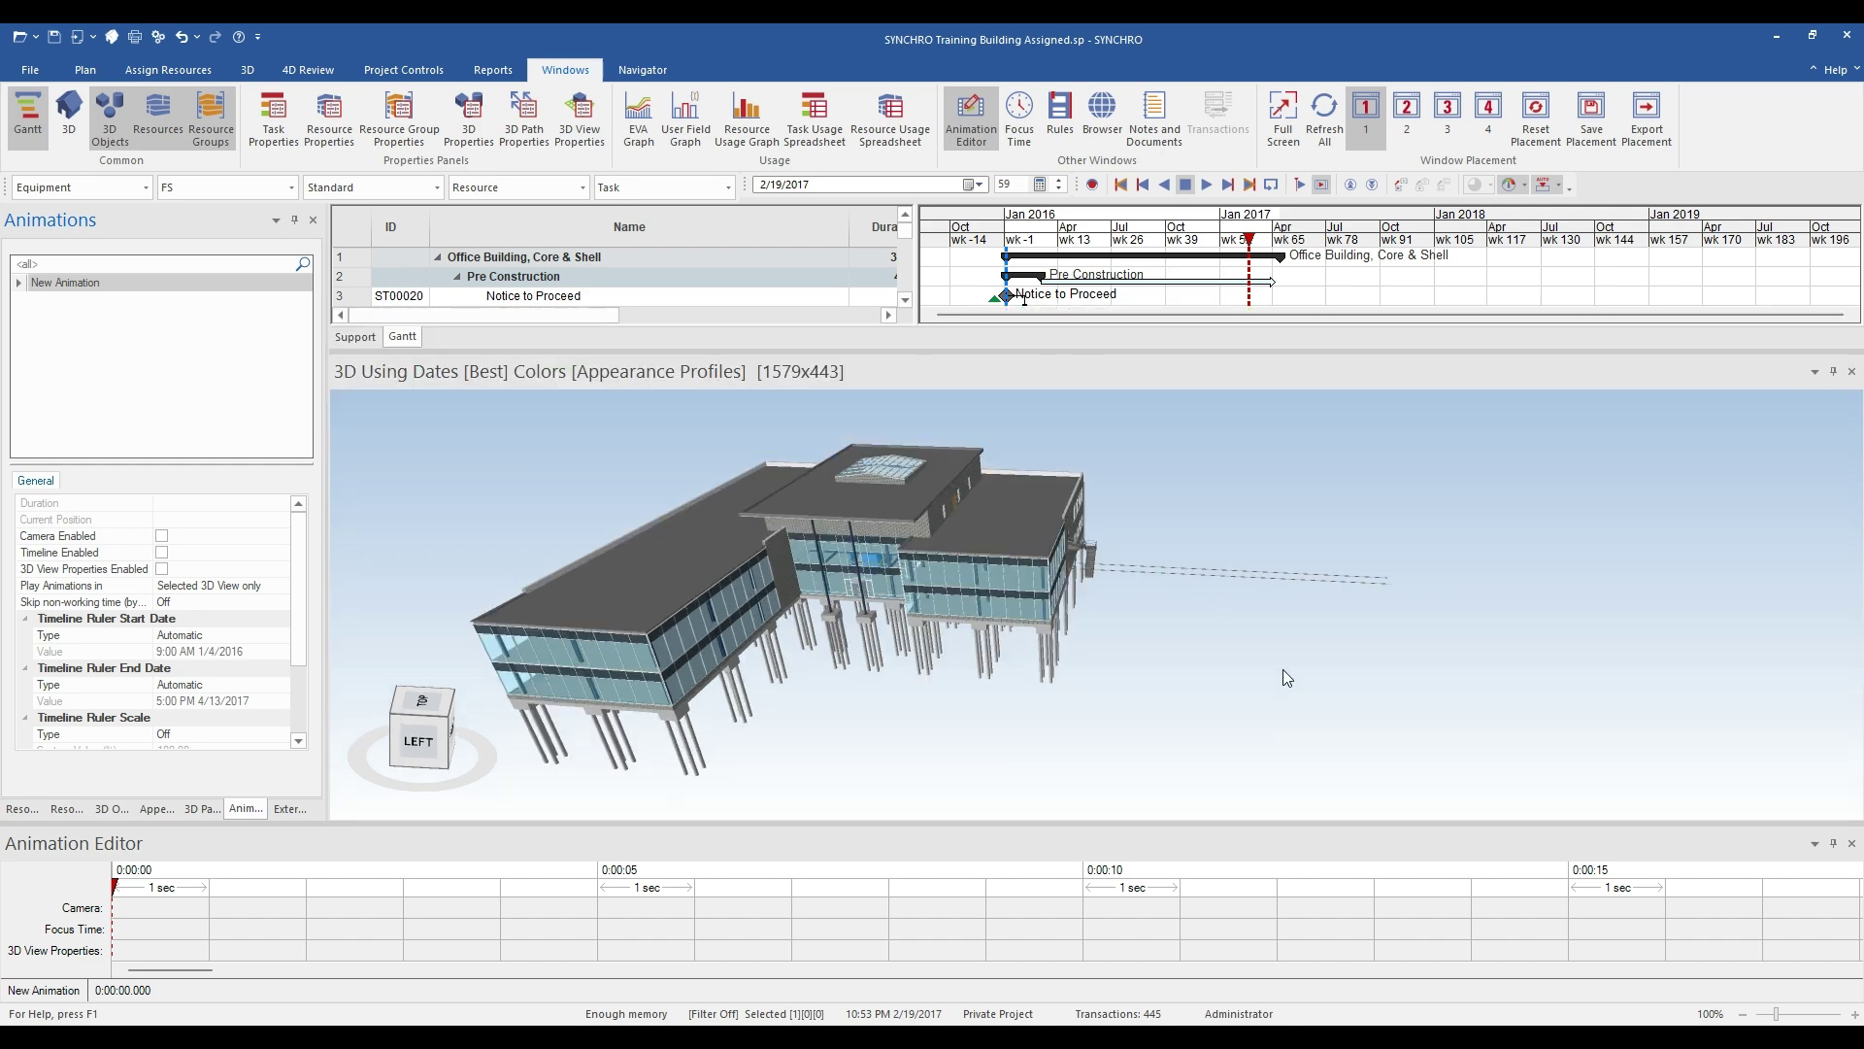
drag(1283, 671, 923, 735)
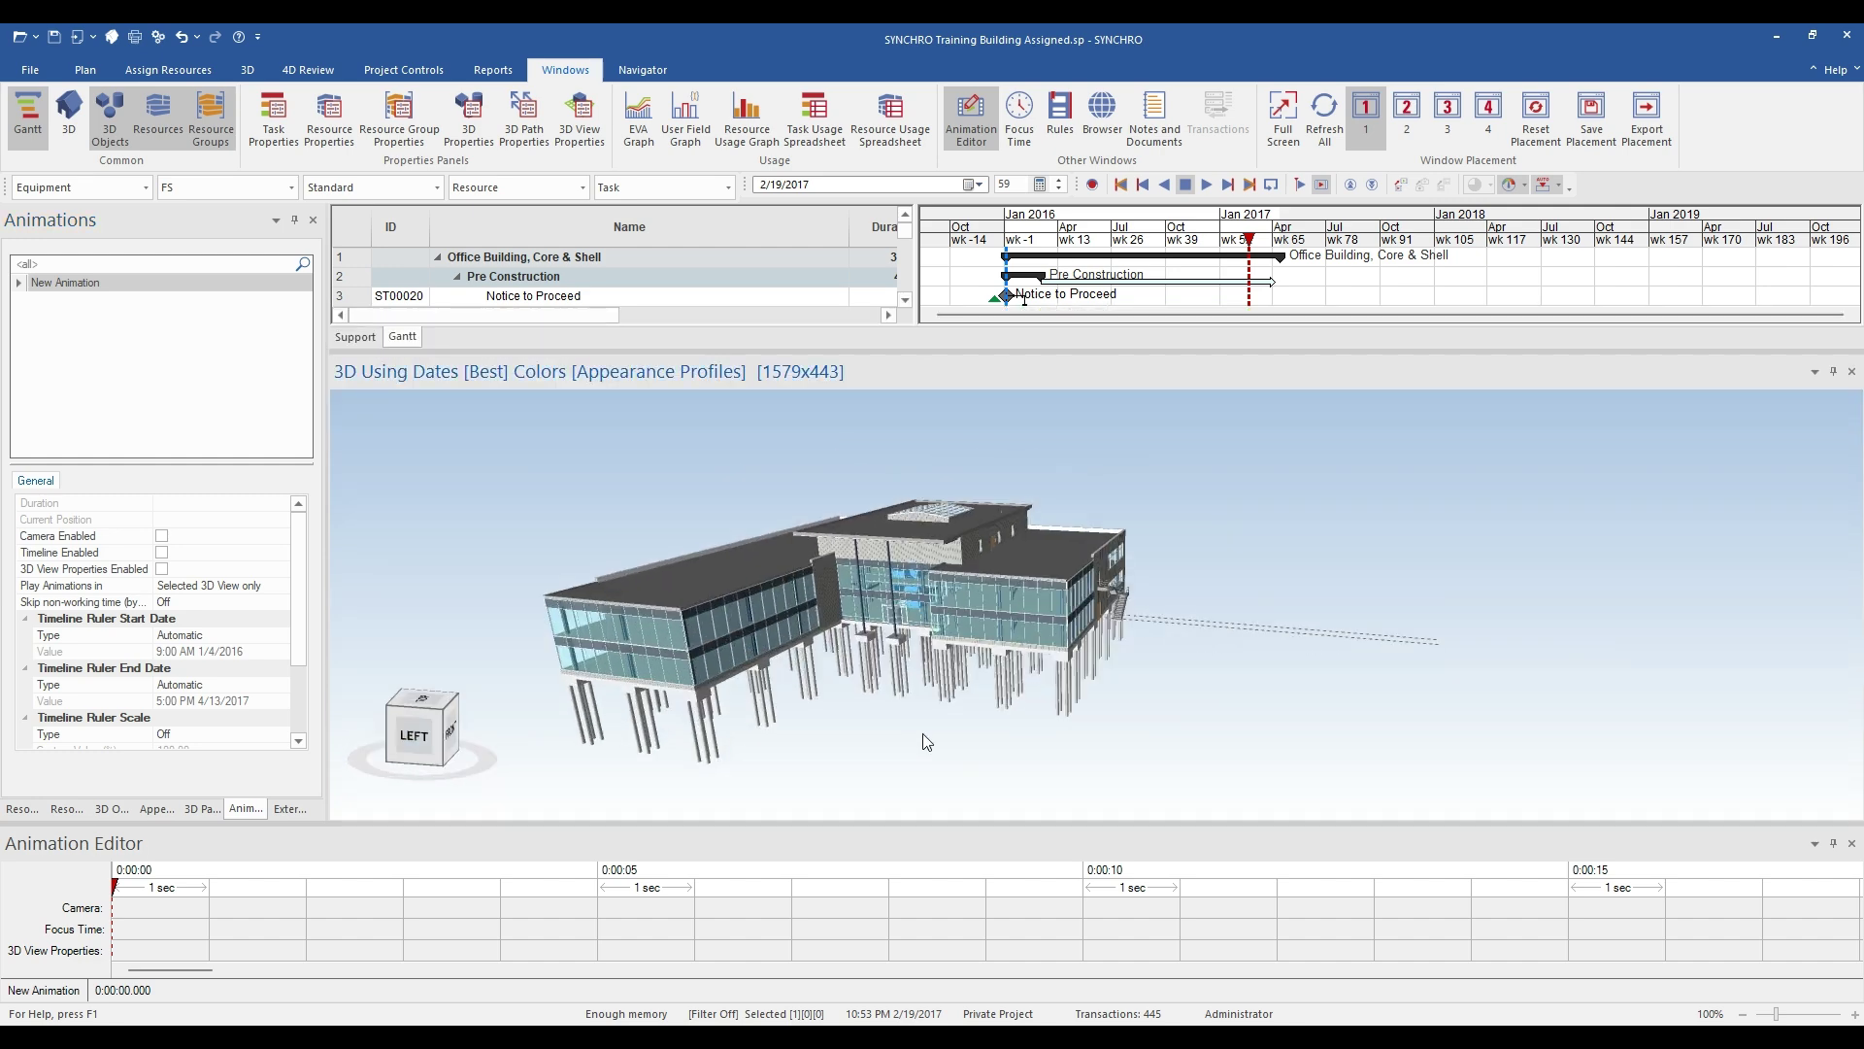
double_click(65, 282)
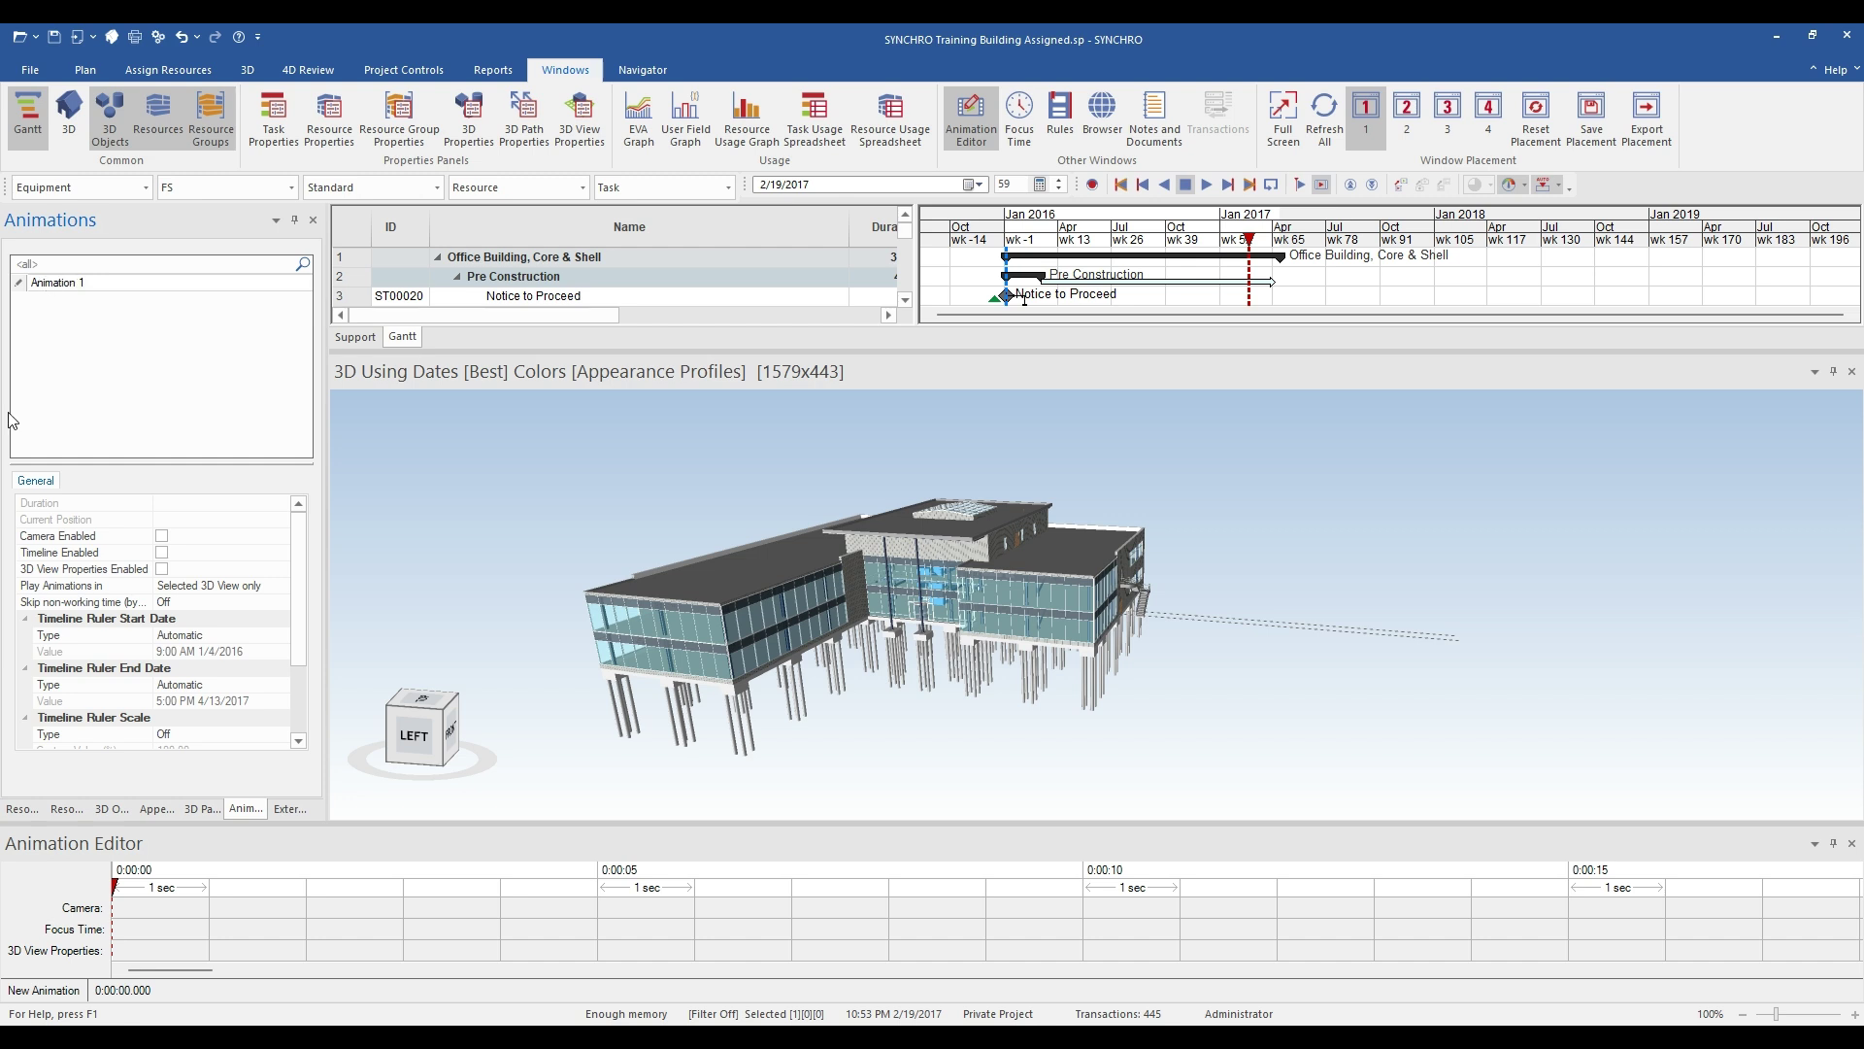
Step: Name it 'Animation 1', enable Camera, Timeline and 3D View Properties, and set focus time to 1/2/2016
click(144, 369)
click(119, 281)
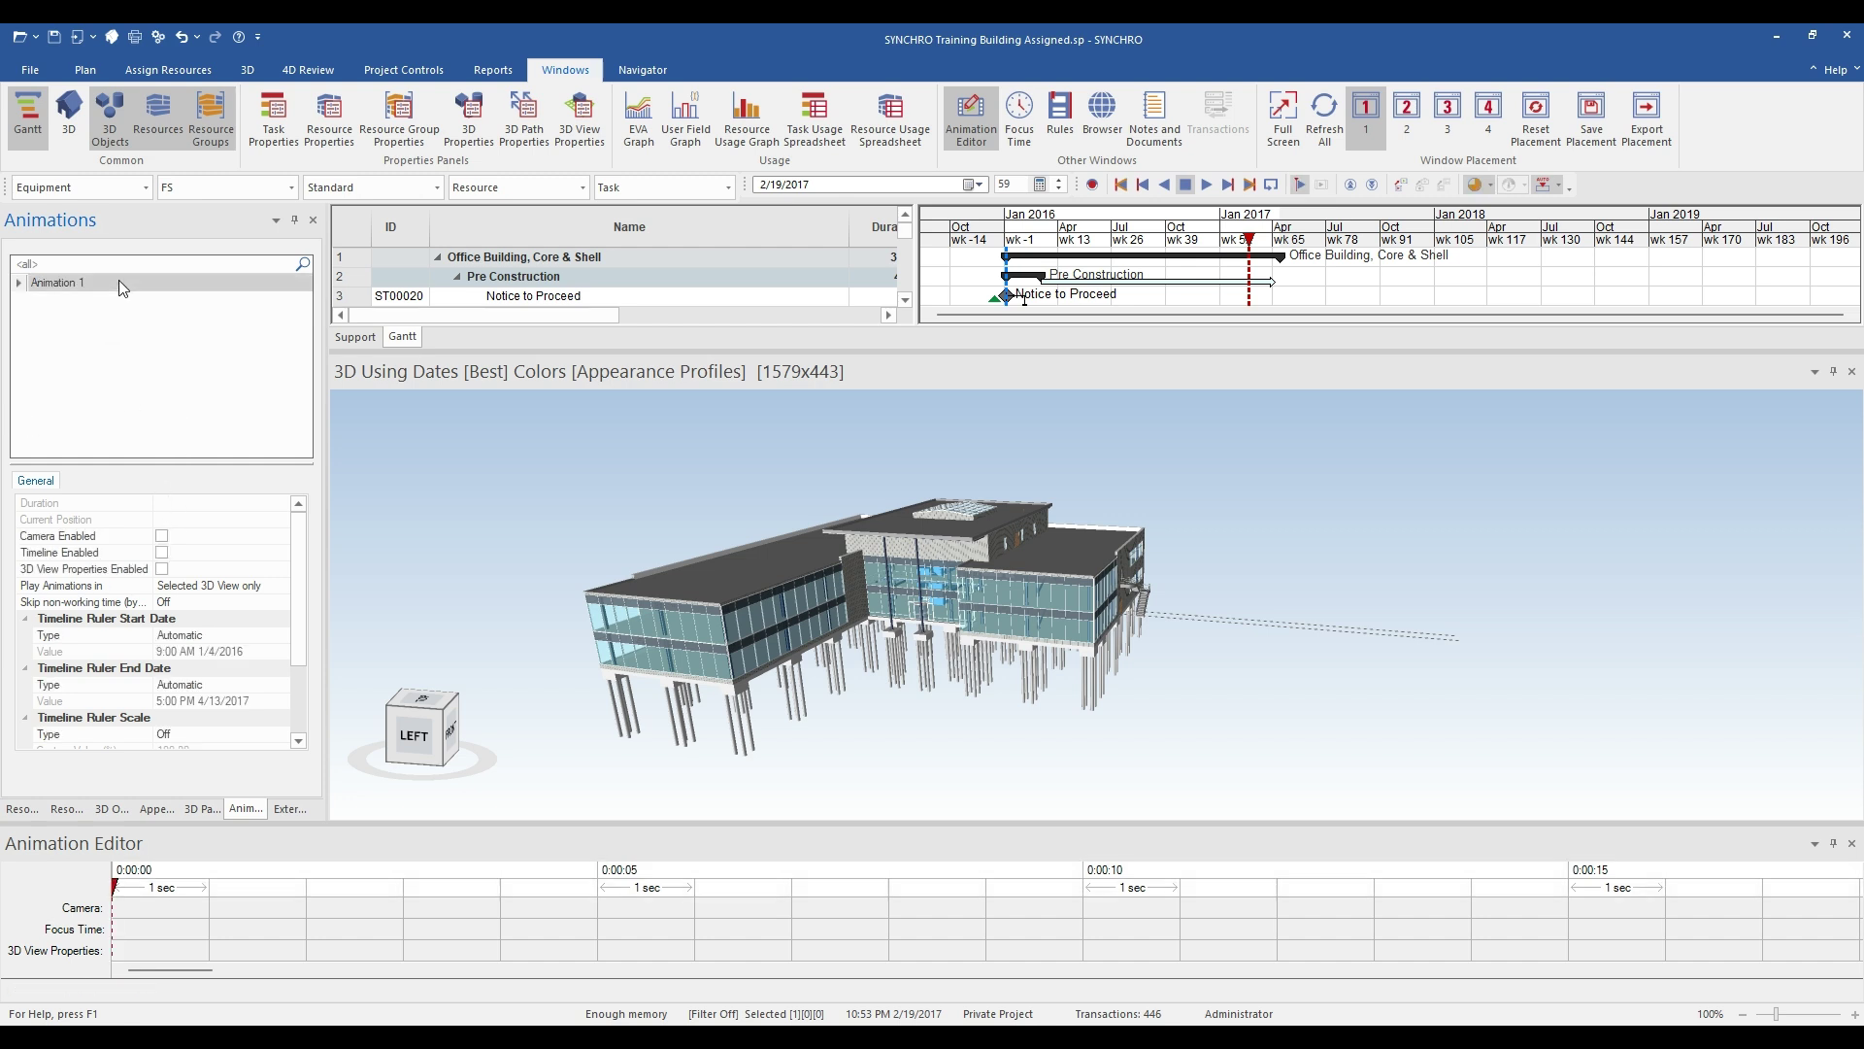
click(161, 537)
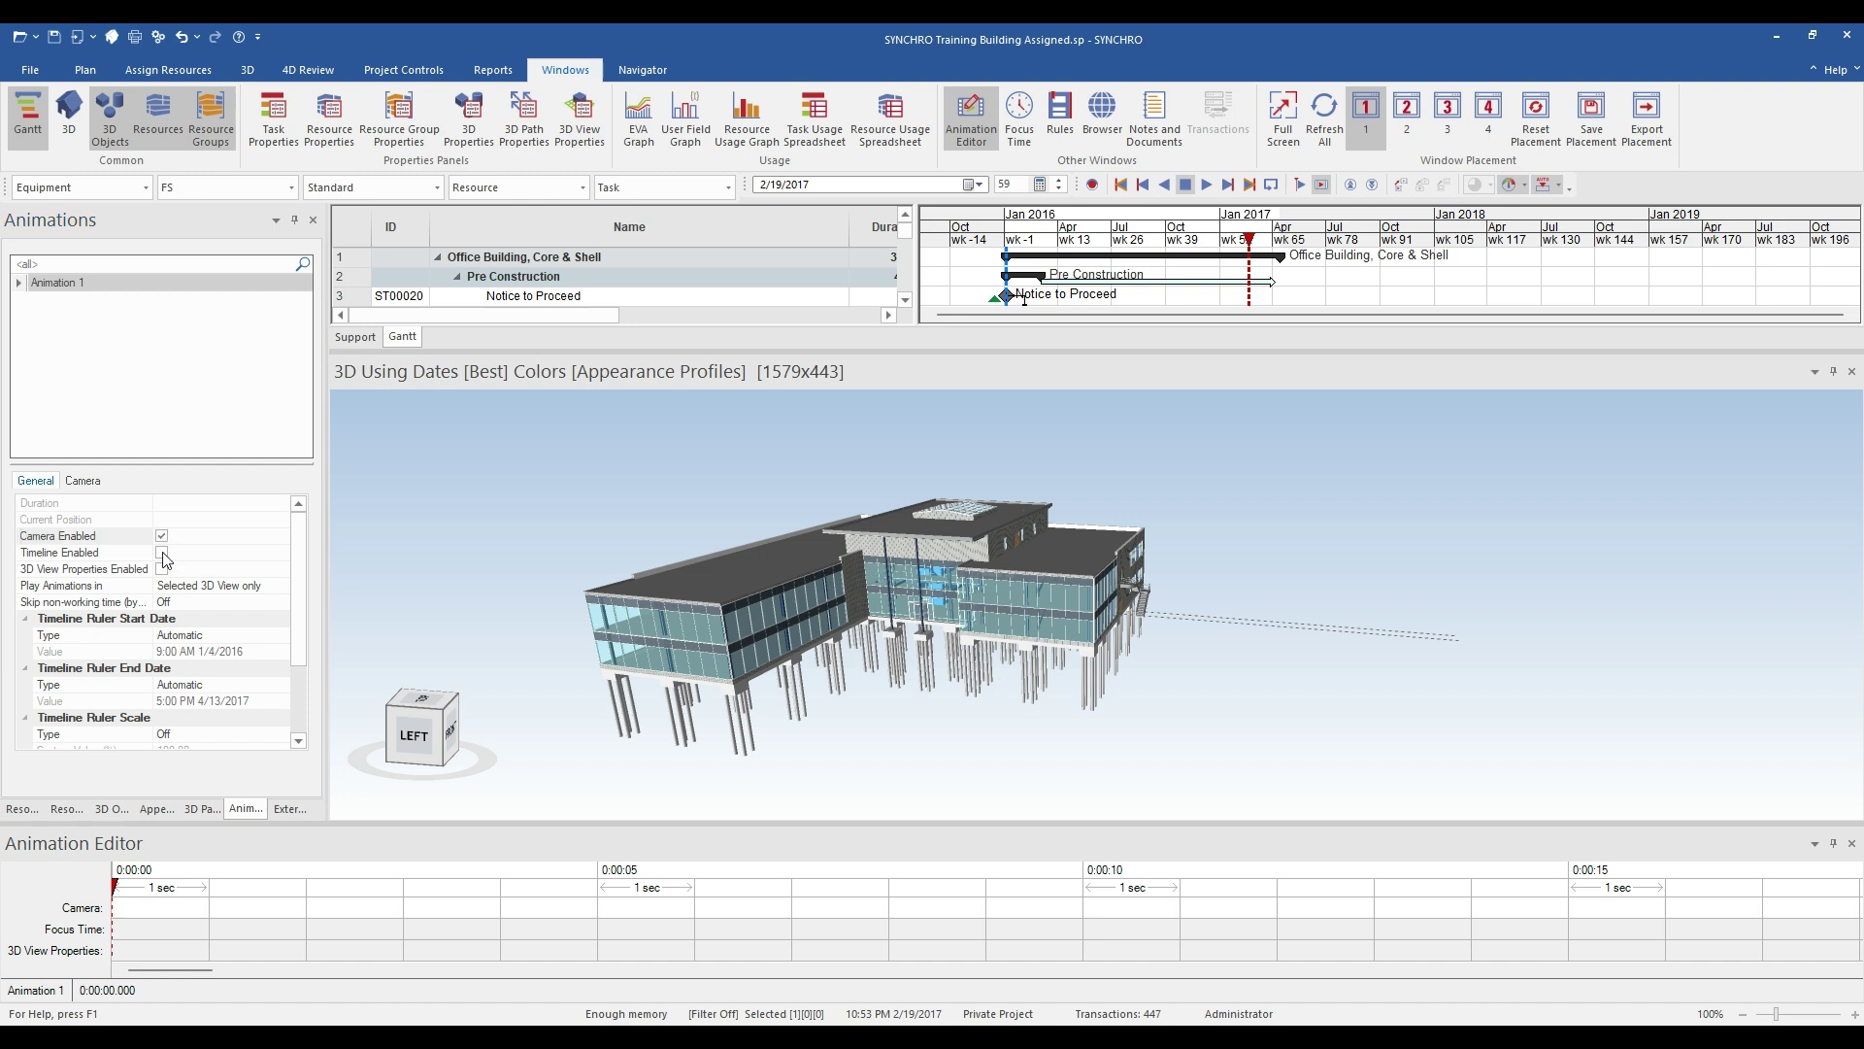
click(162, 553)
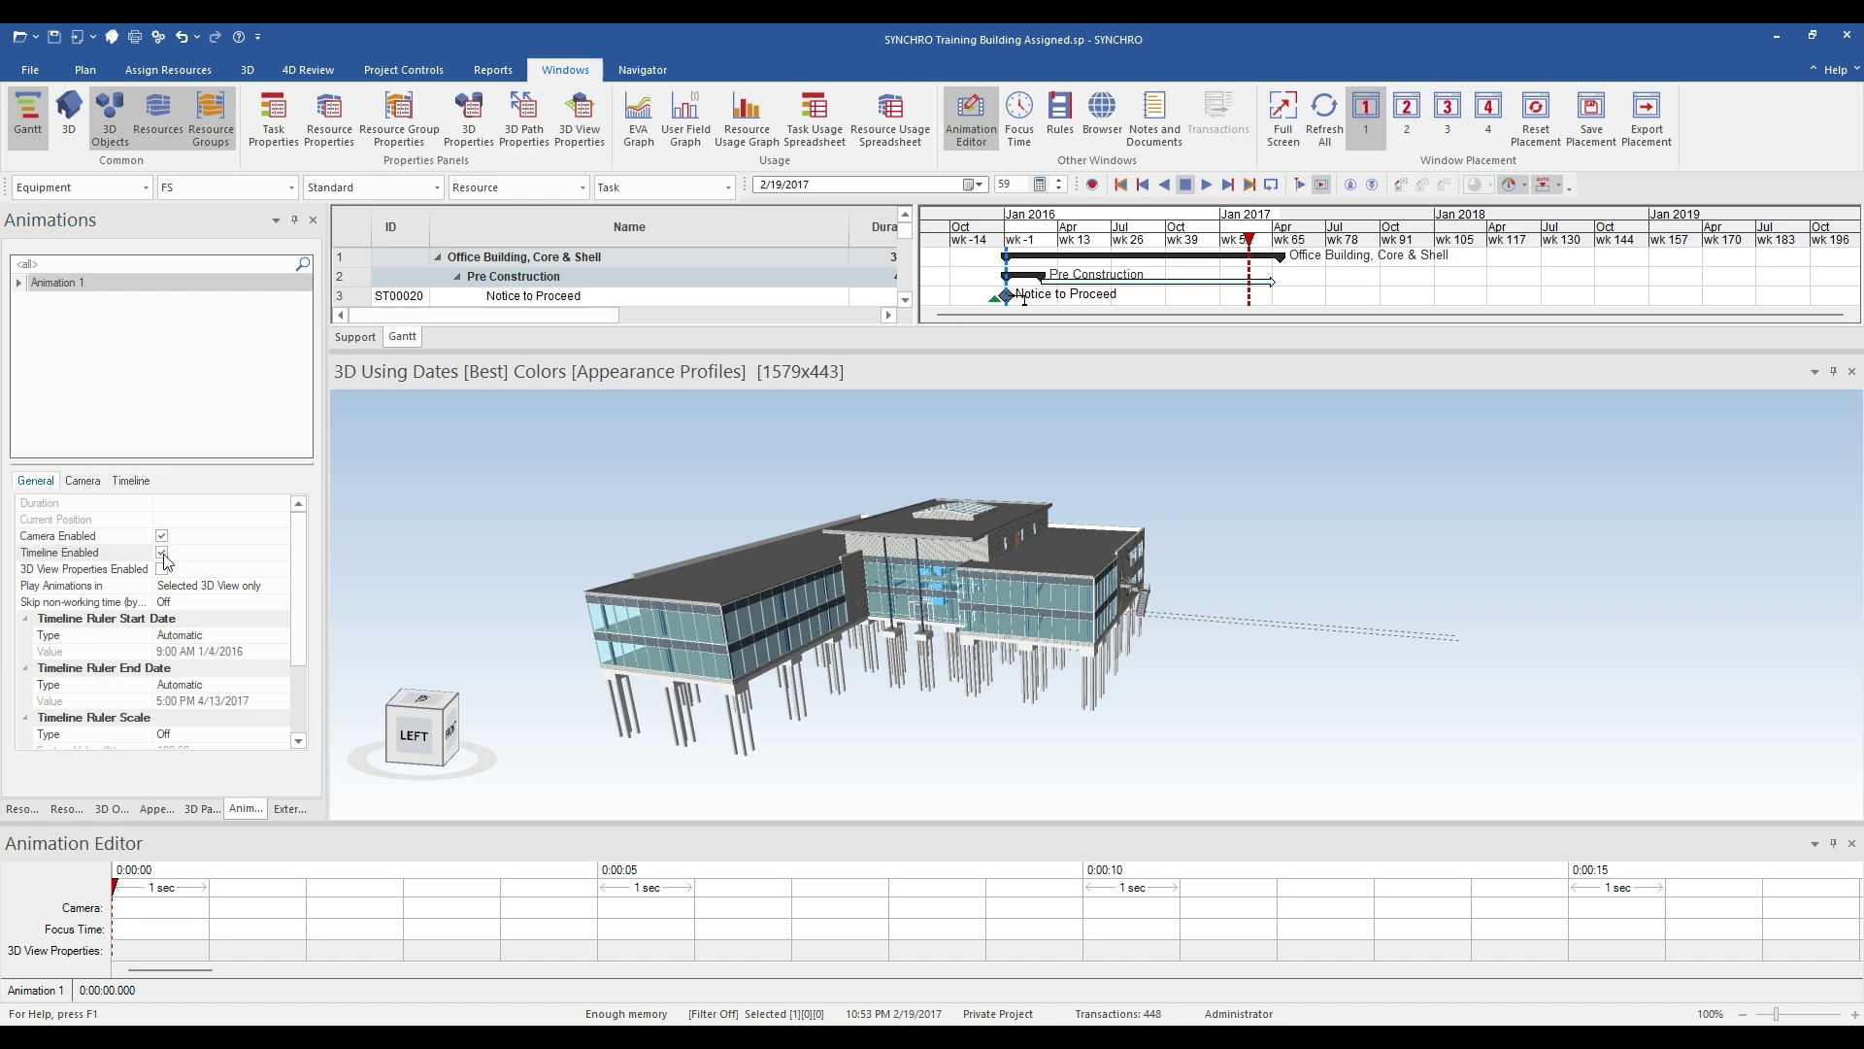
click(161, 570)
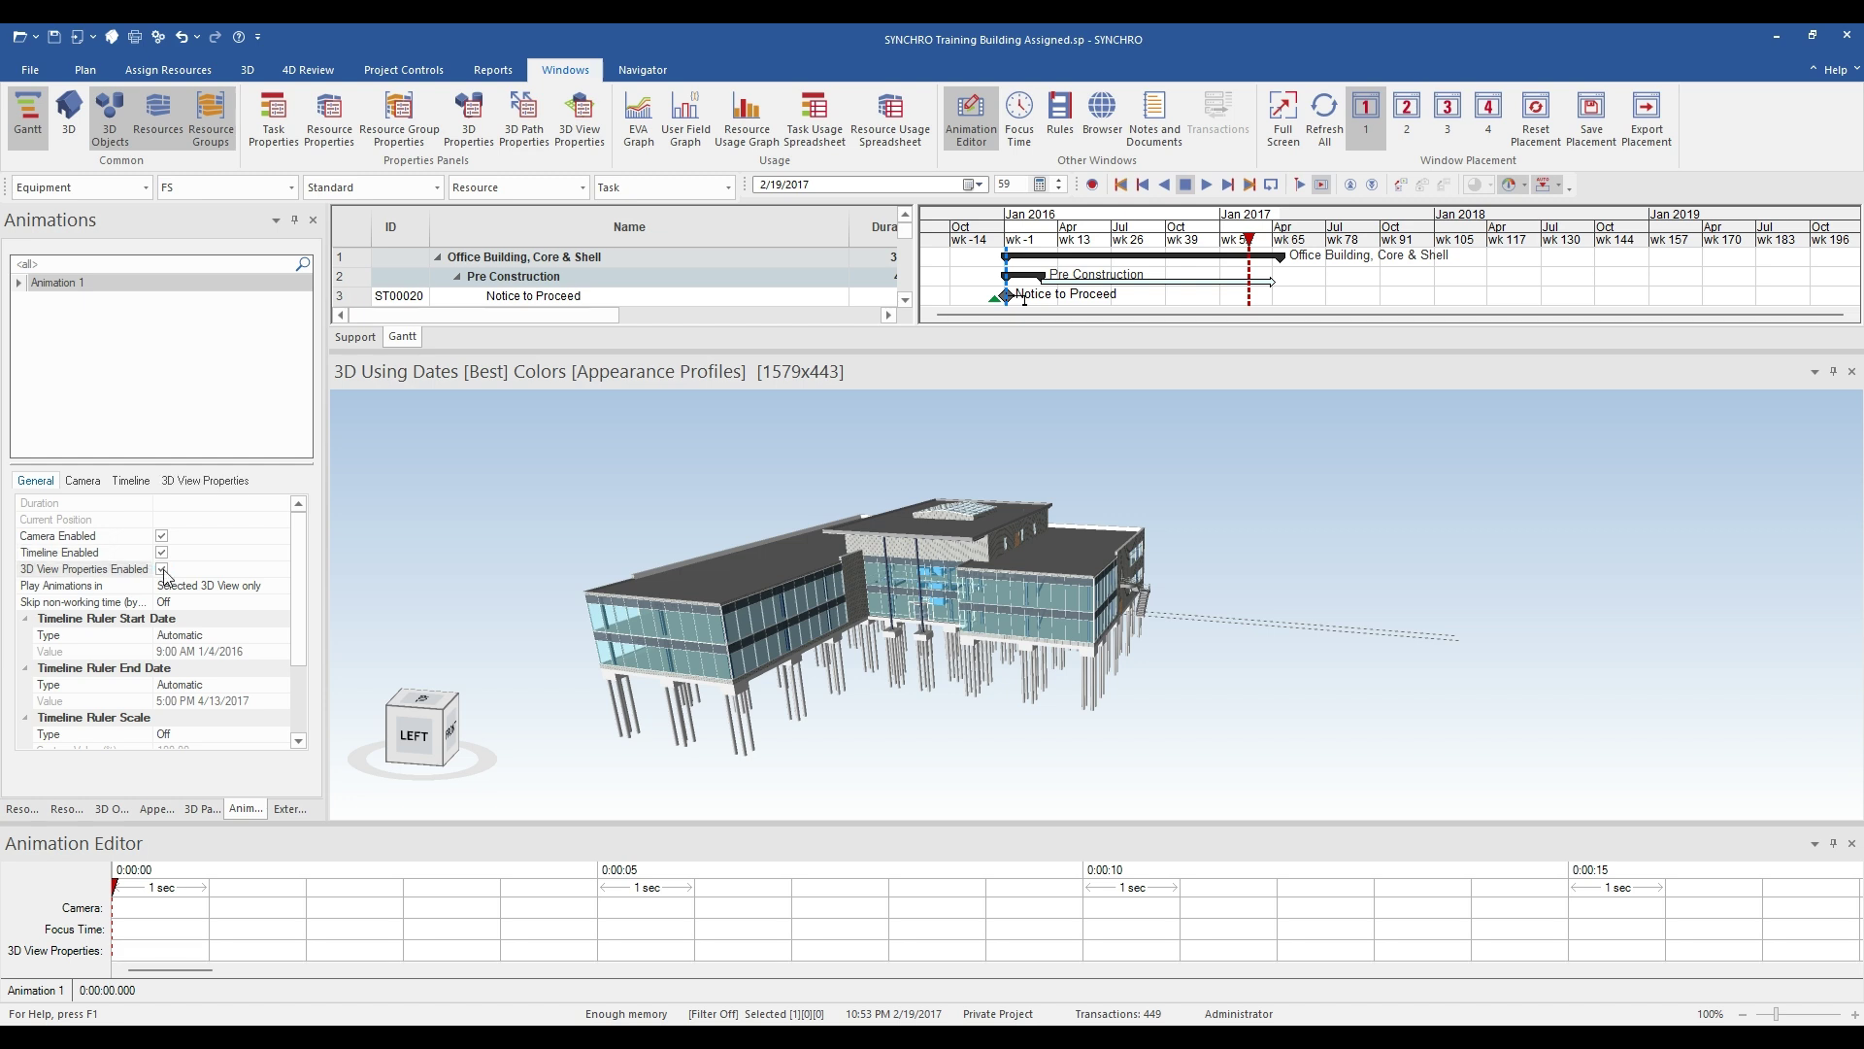
click(1022, 243)
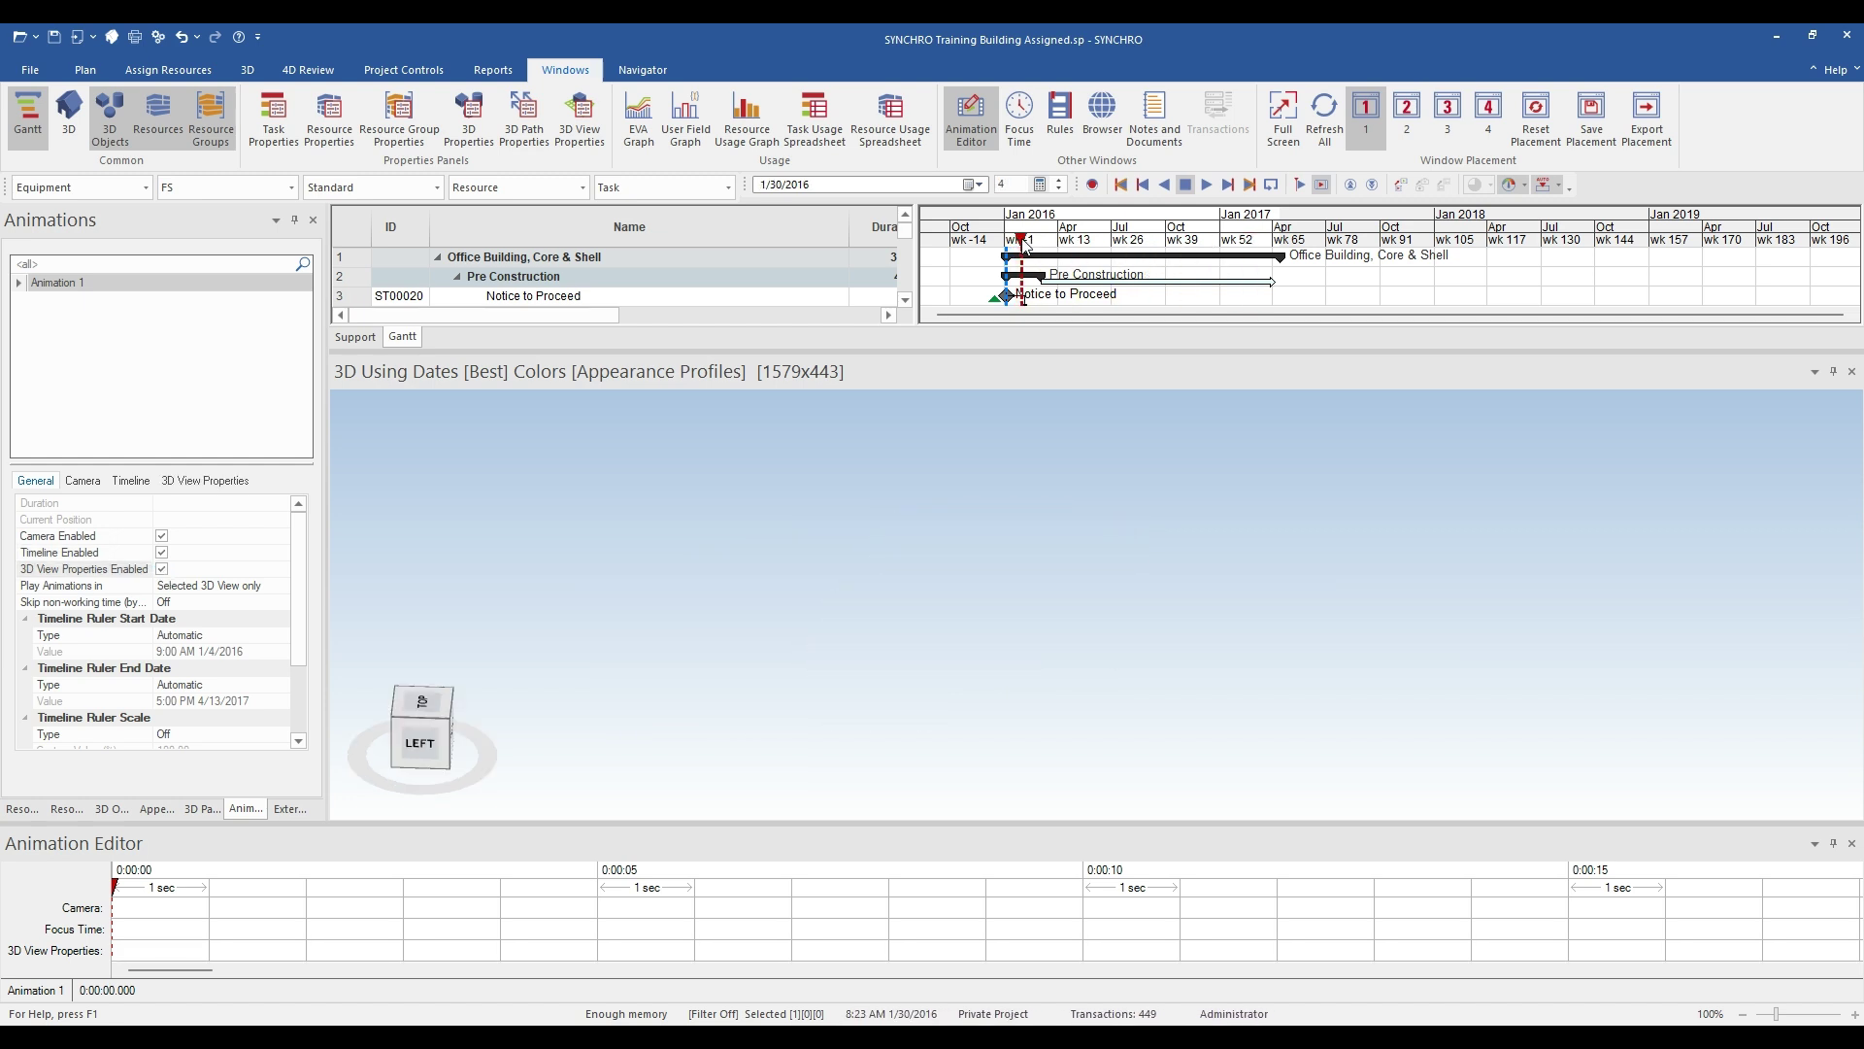
drag(1022, 242, 1009, 244)
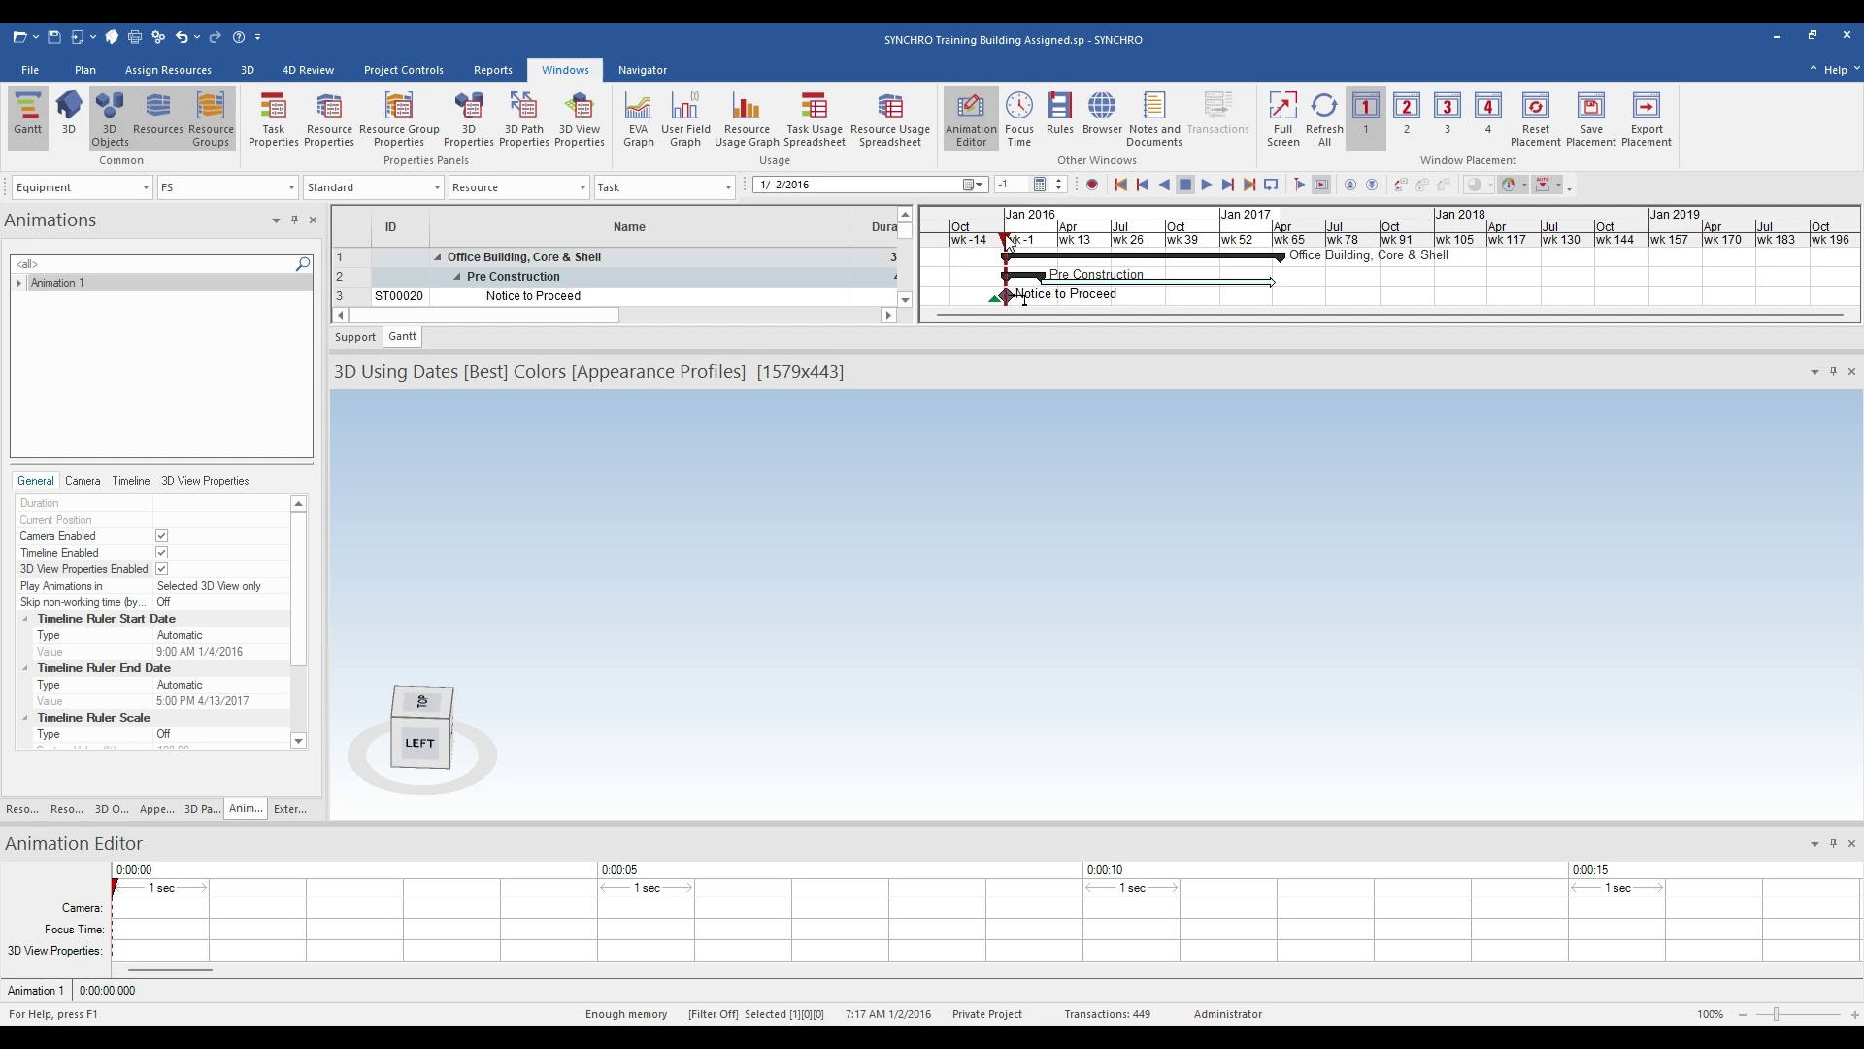
Step: Key the camera at 0:00, advance focus time toward 6/28/2016, and reframe the model top-front
double_click(113, 912)
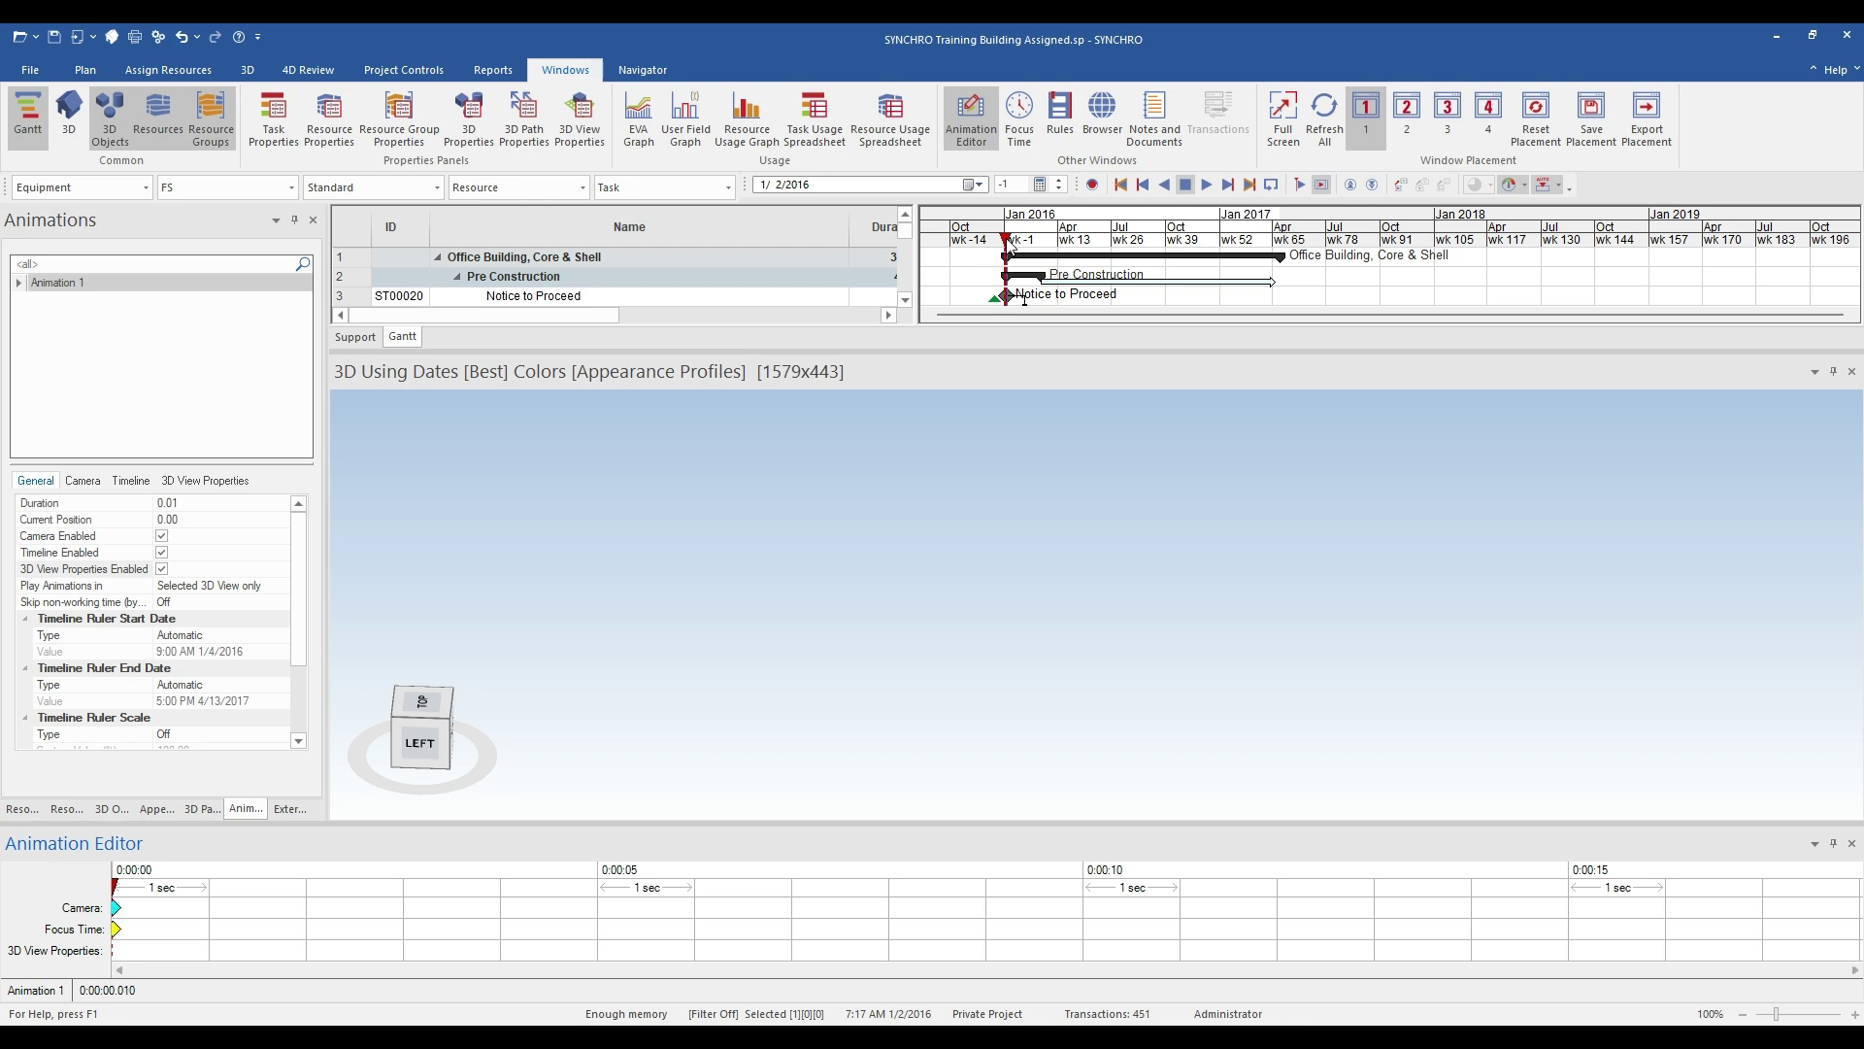
drag(1009, 244, 1074, 241)
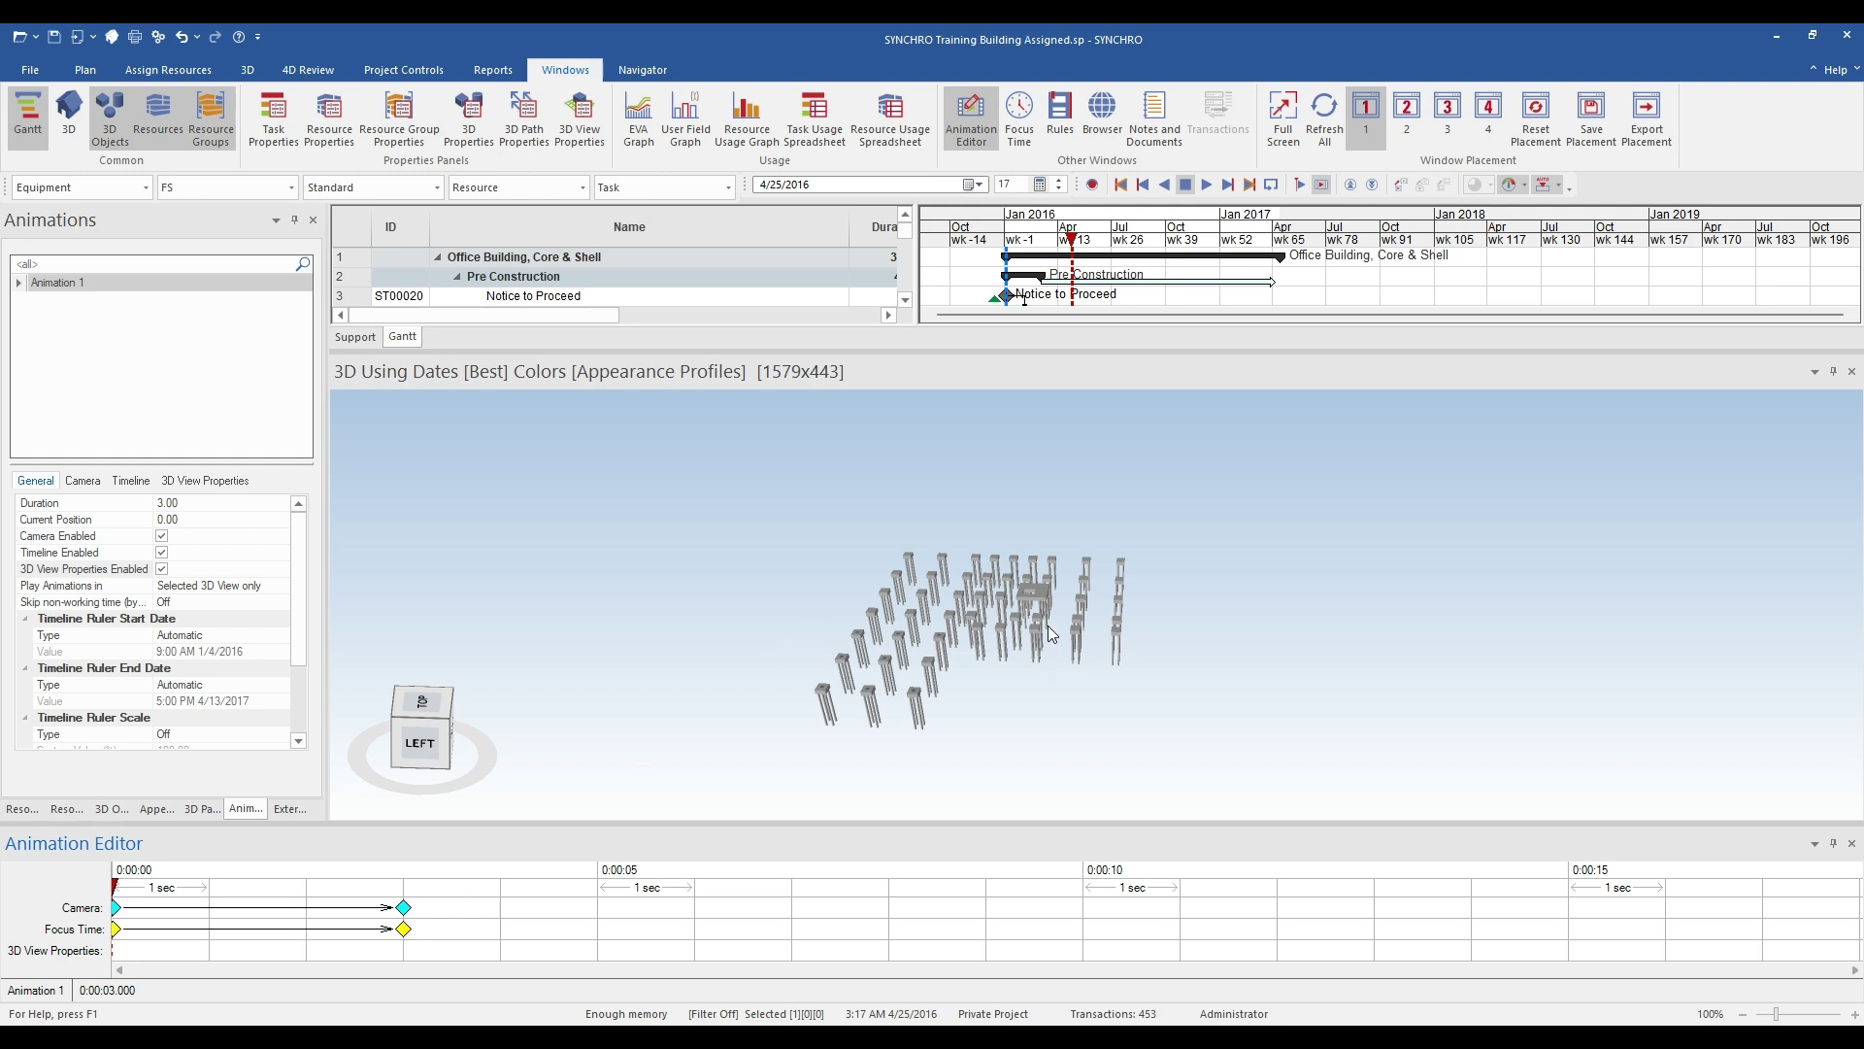
drag(1074, 246, 1115, 246)
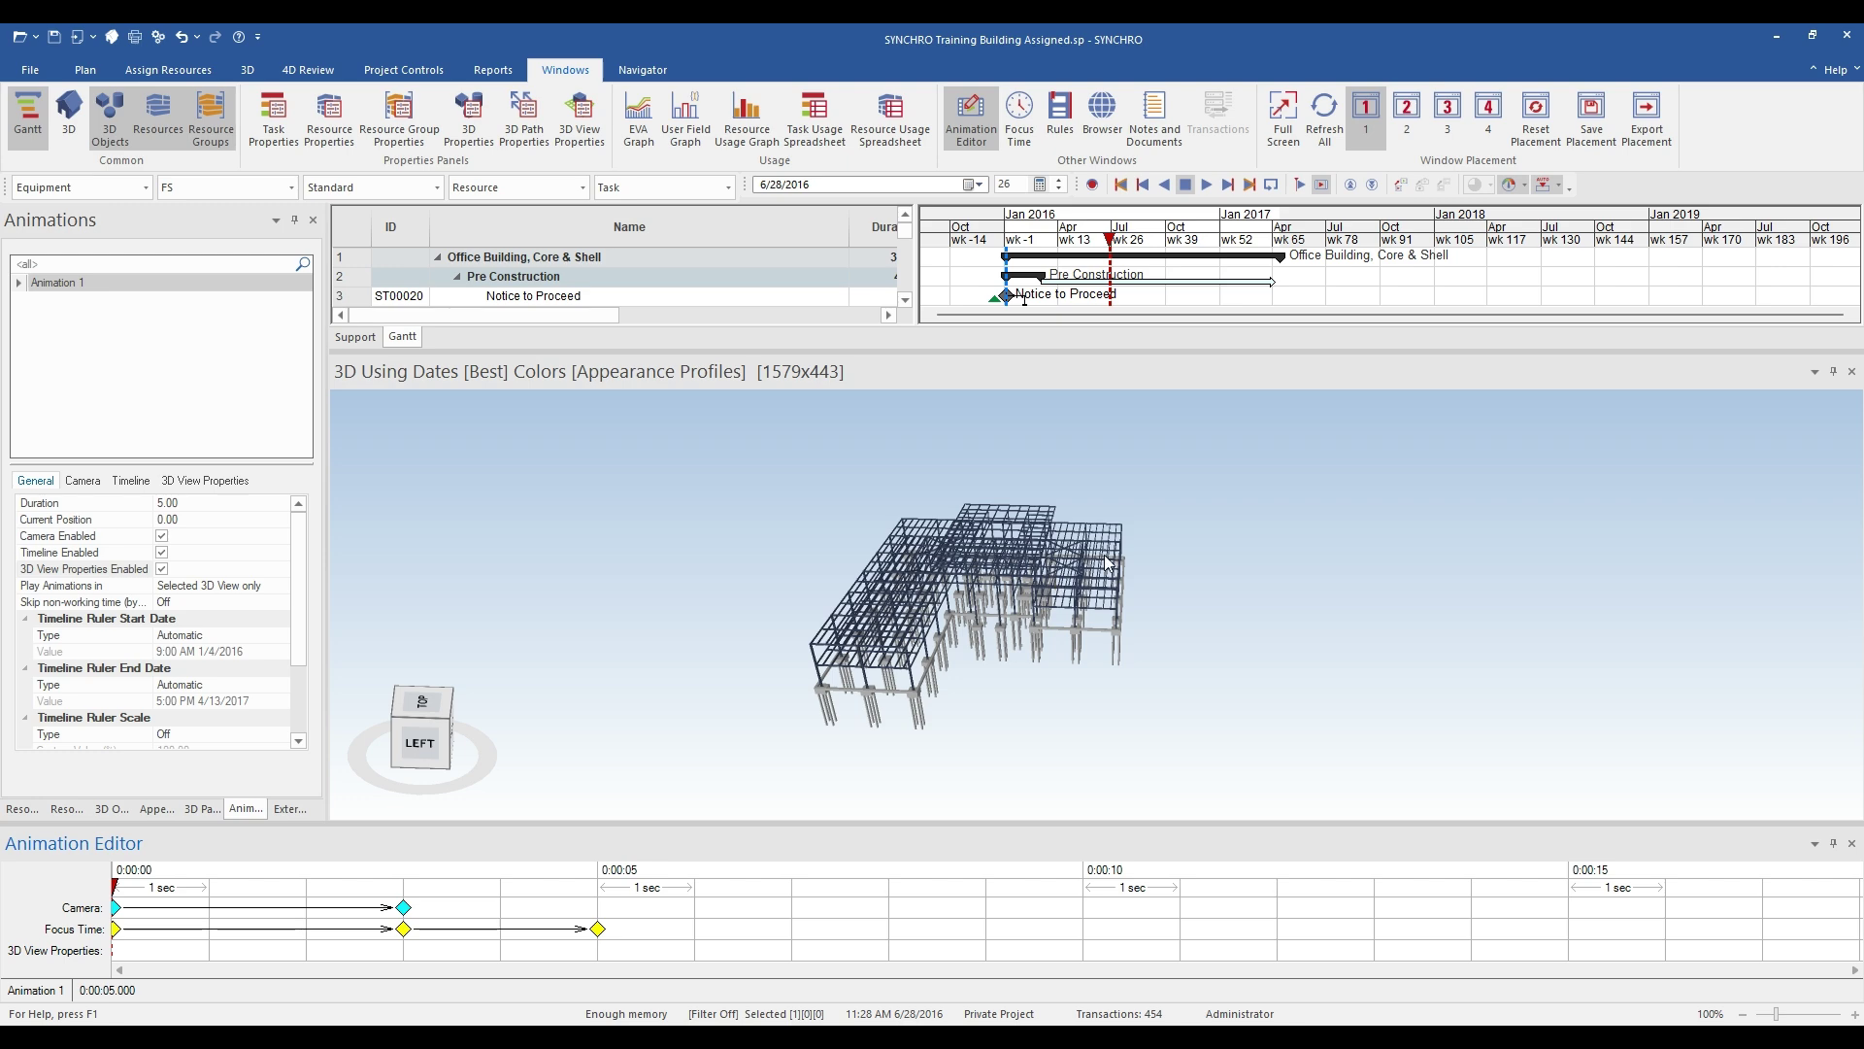
drag(1133, 493, 1010, 499)
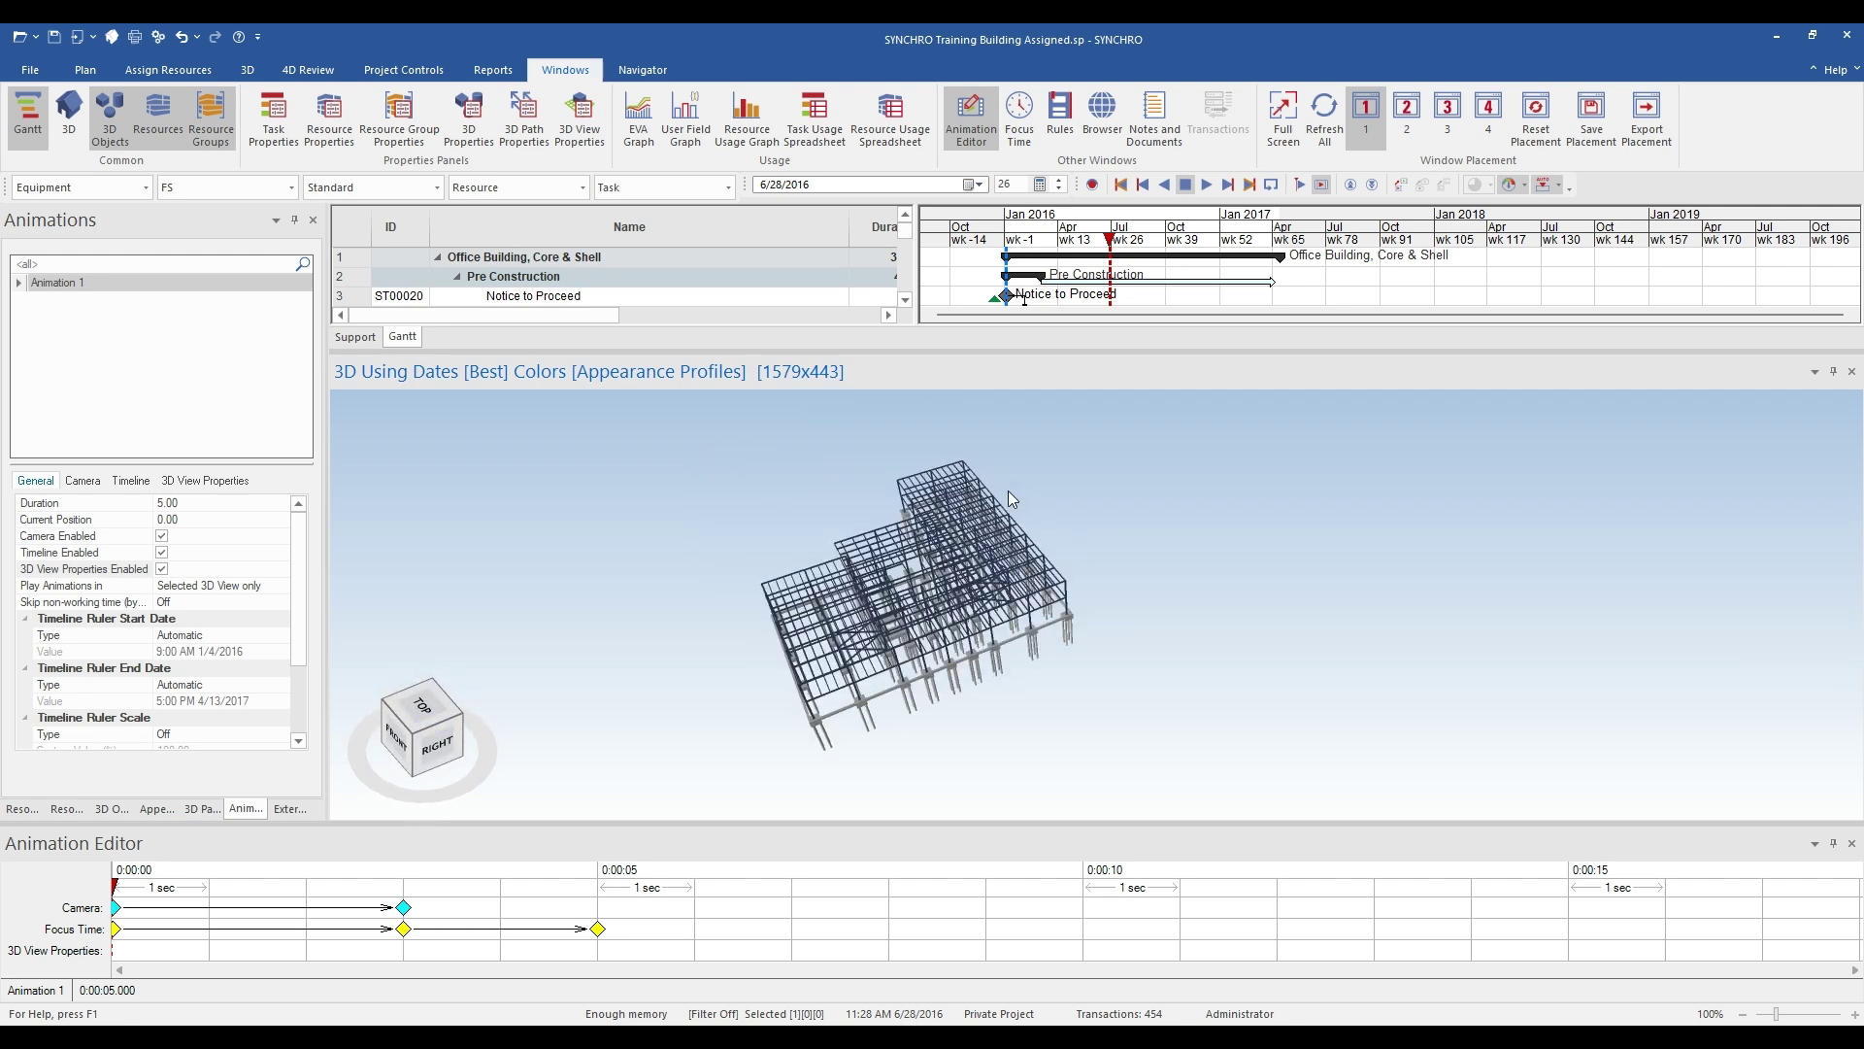
drag(926, 539, 949, 515)
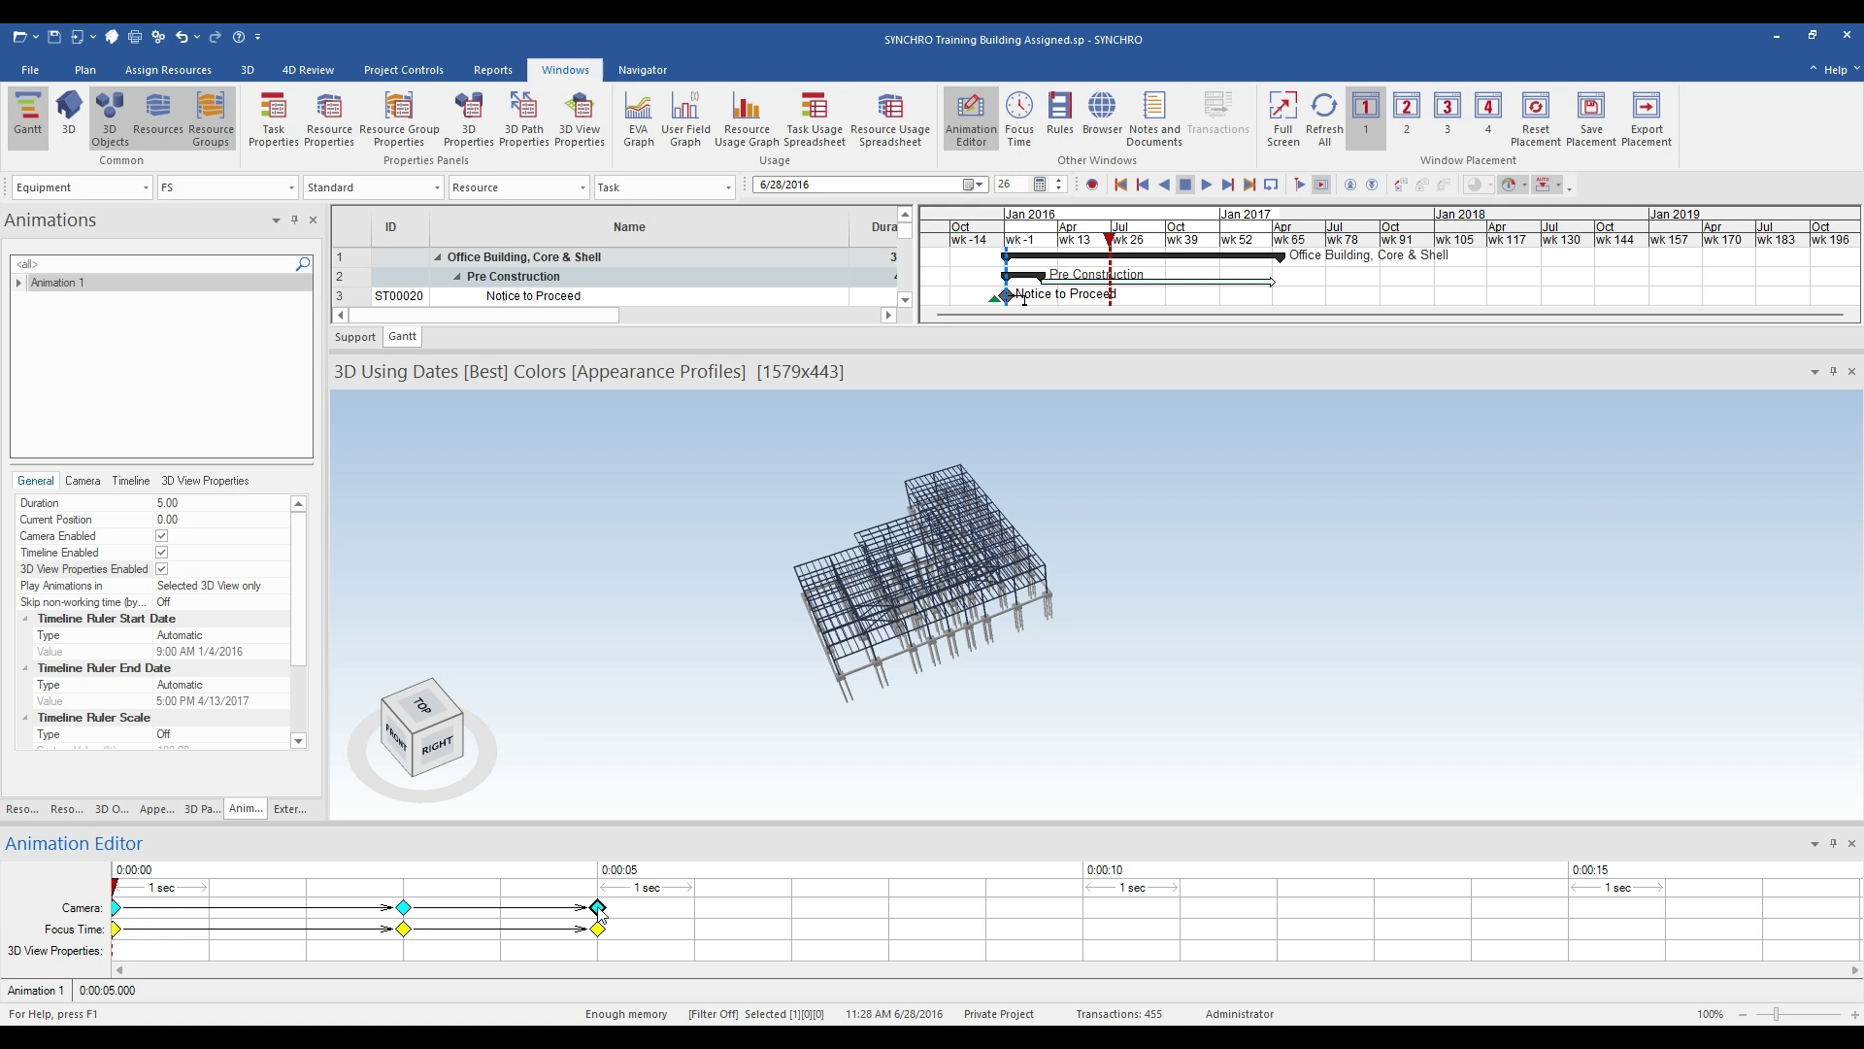
Step: From the 4D Review tab, play the 15-second Animation 1 through to 11/21/2016
click(86, 70)
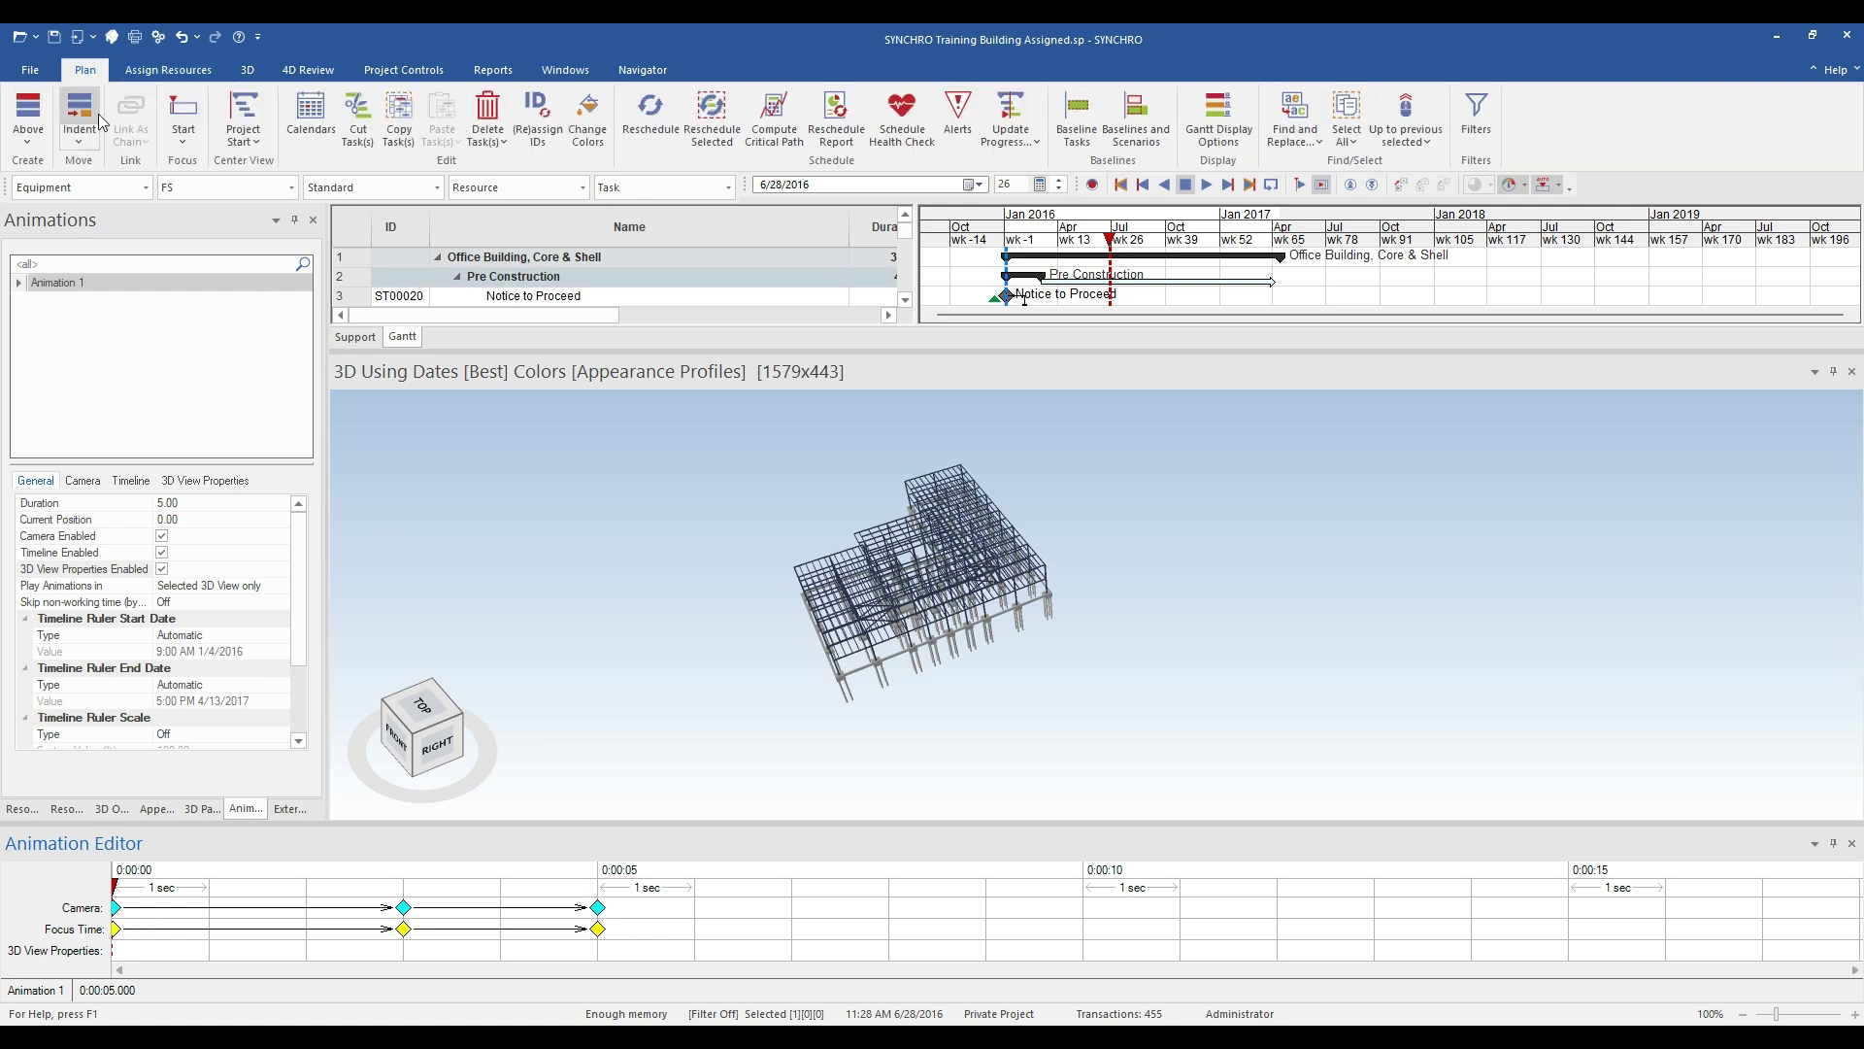
click(147, 70)
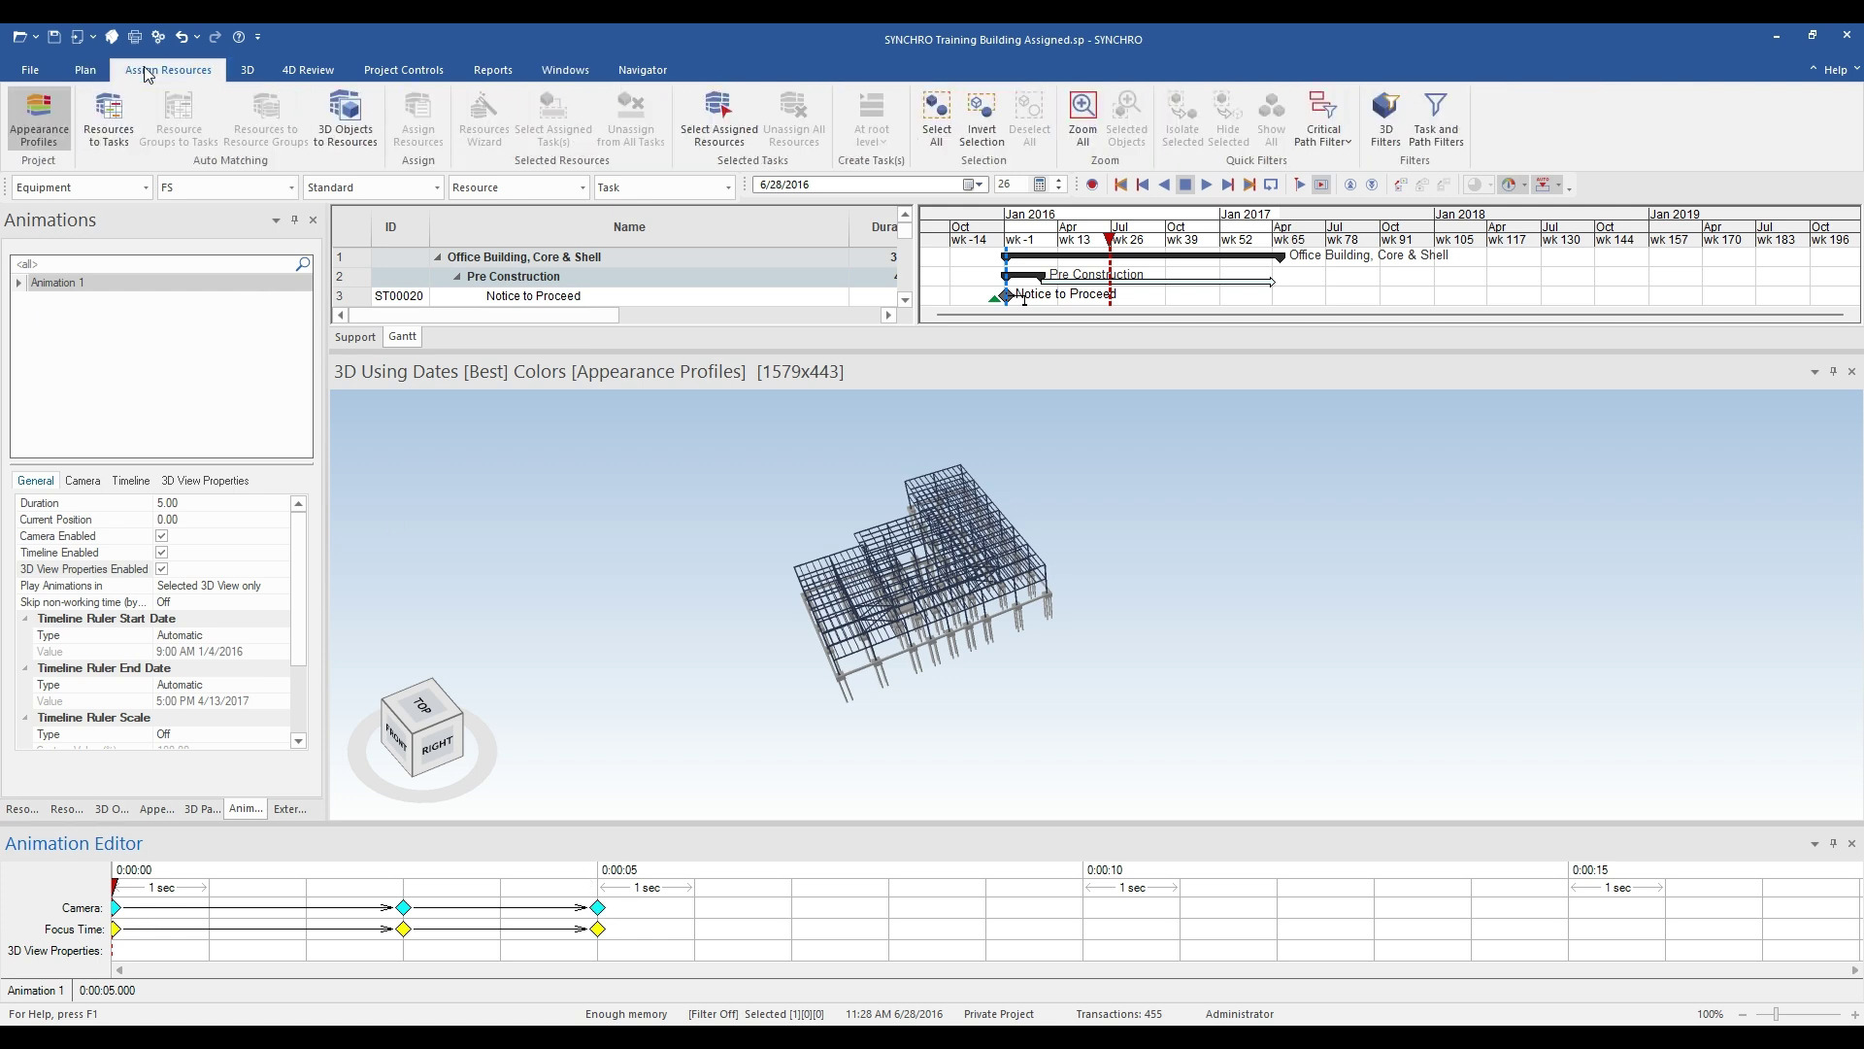
click(247, 69)
click(309, 70)
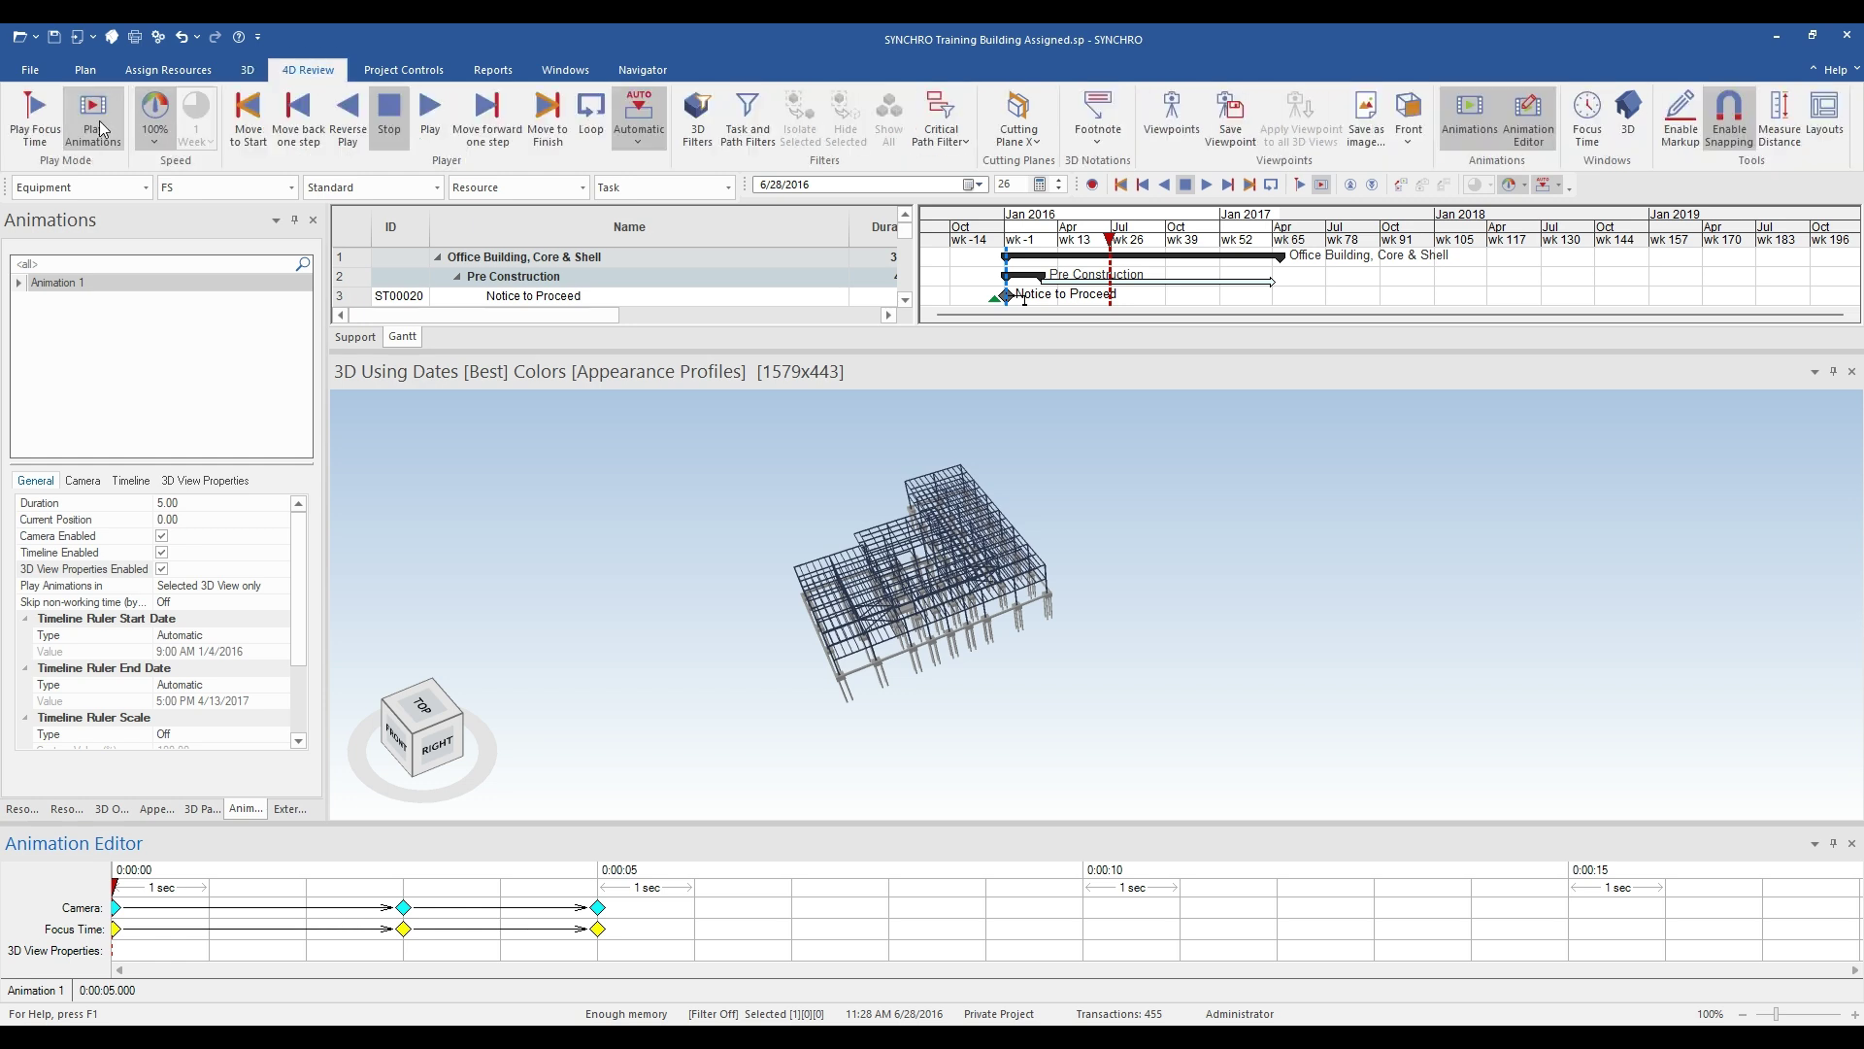
click(429, 113)
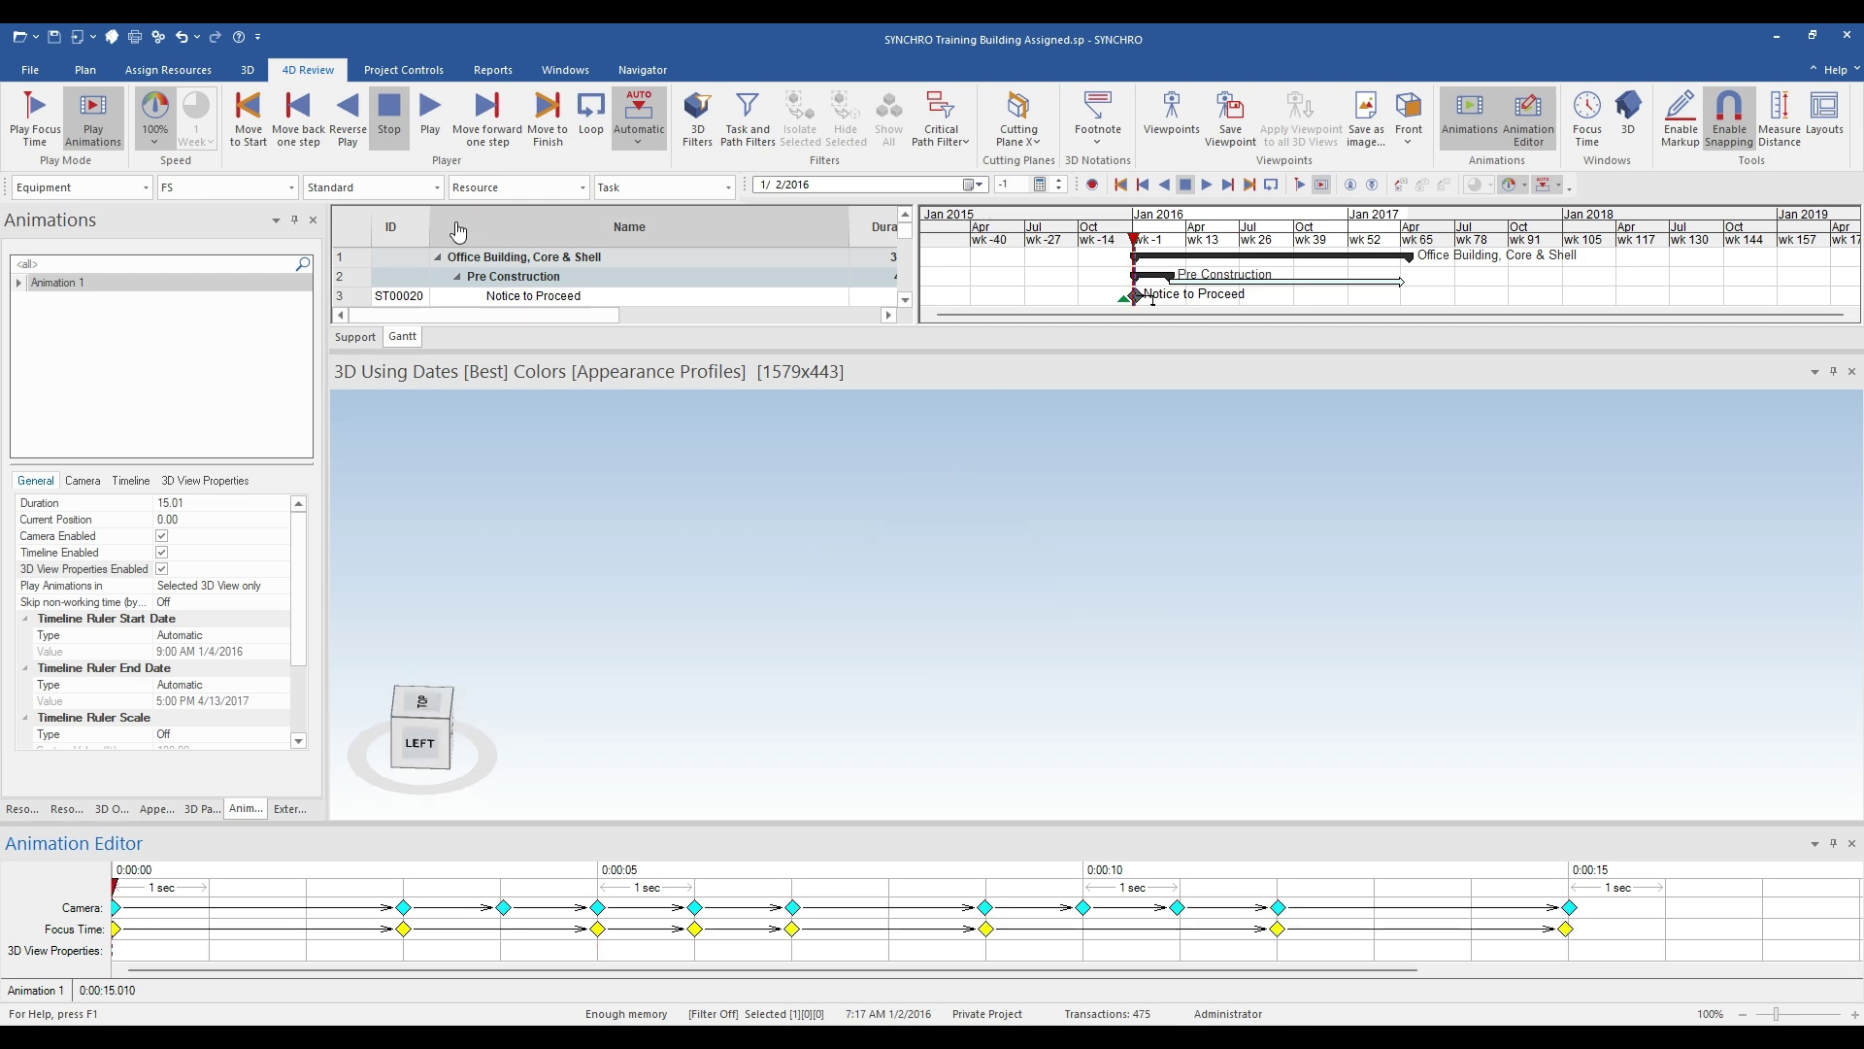
click(432, 122)
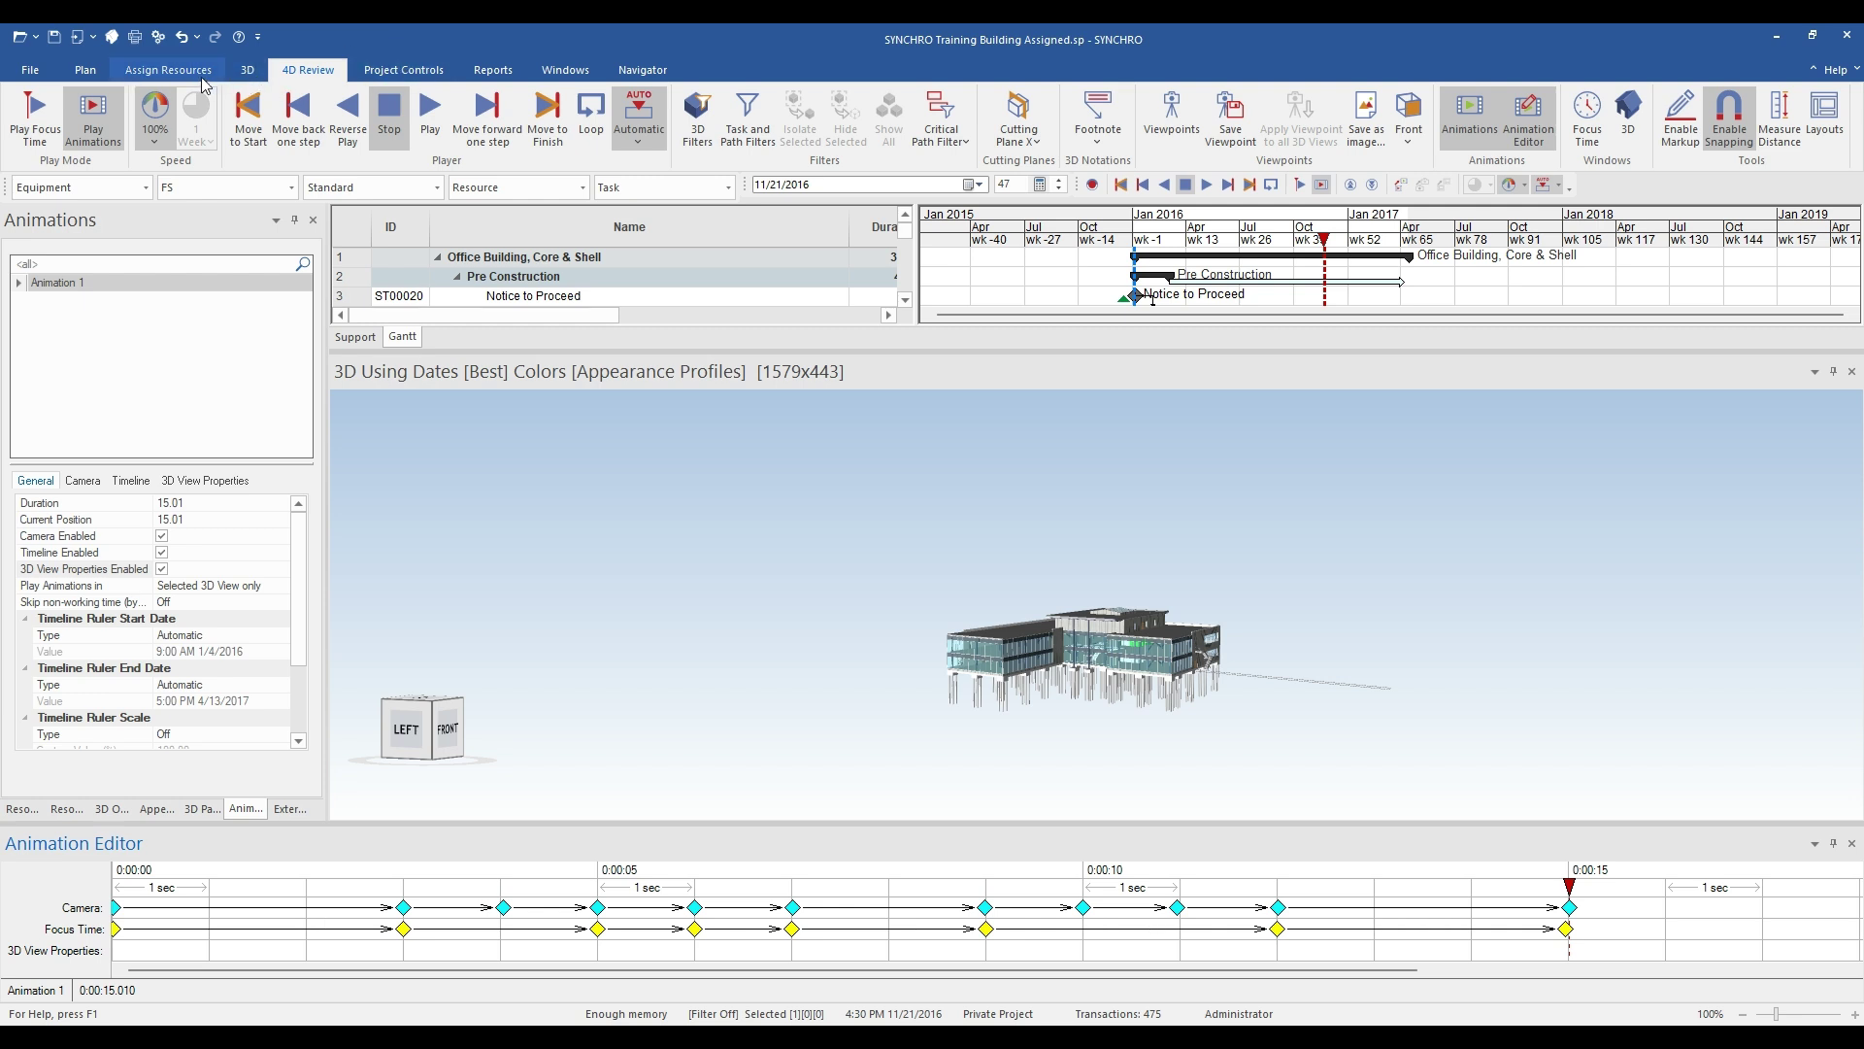
Step: Open a second 3D view beside the first from the Windows tab
click(85, 73)
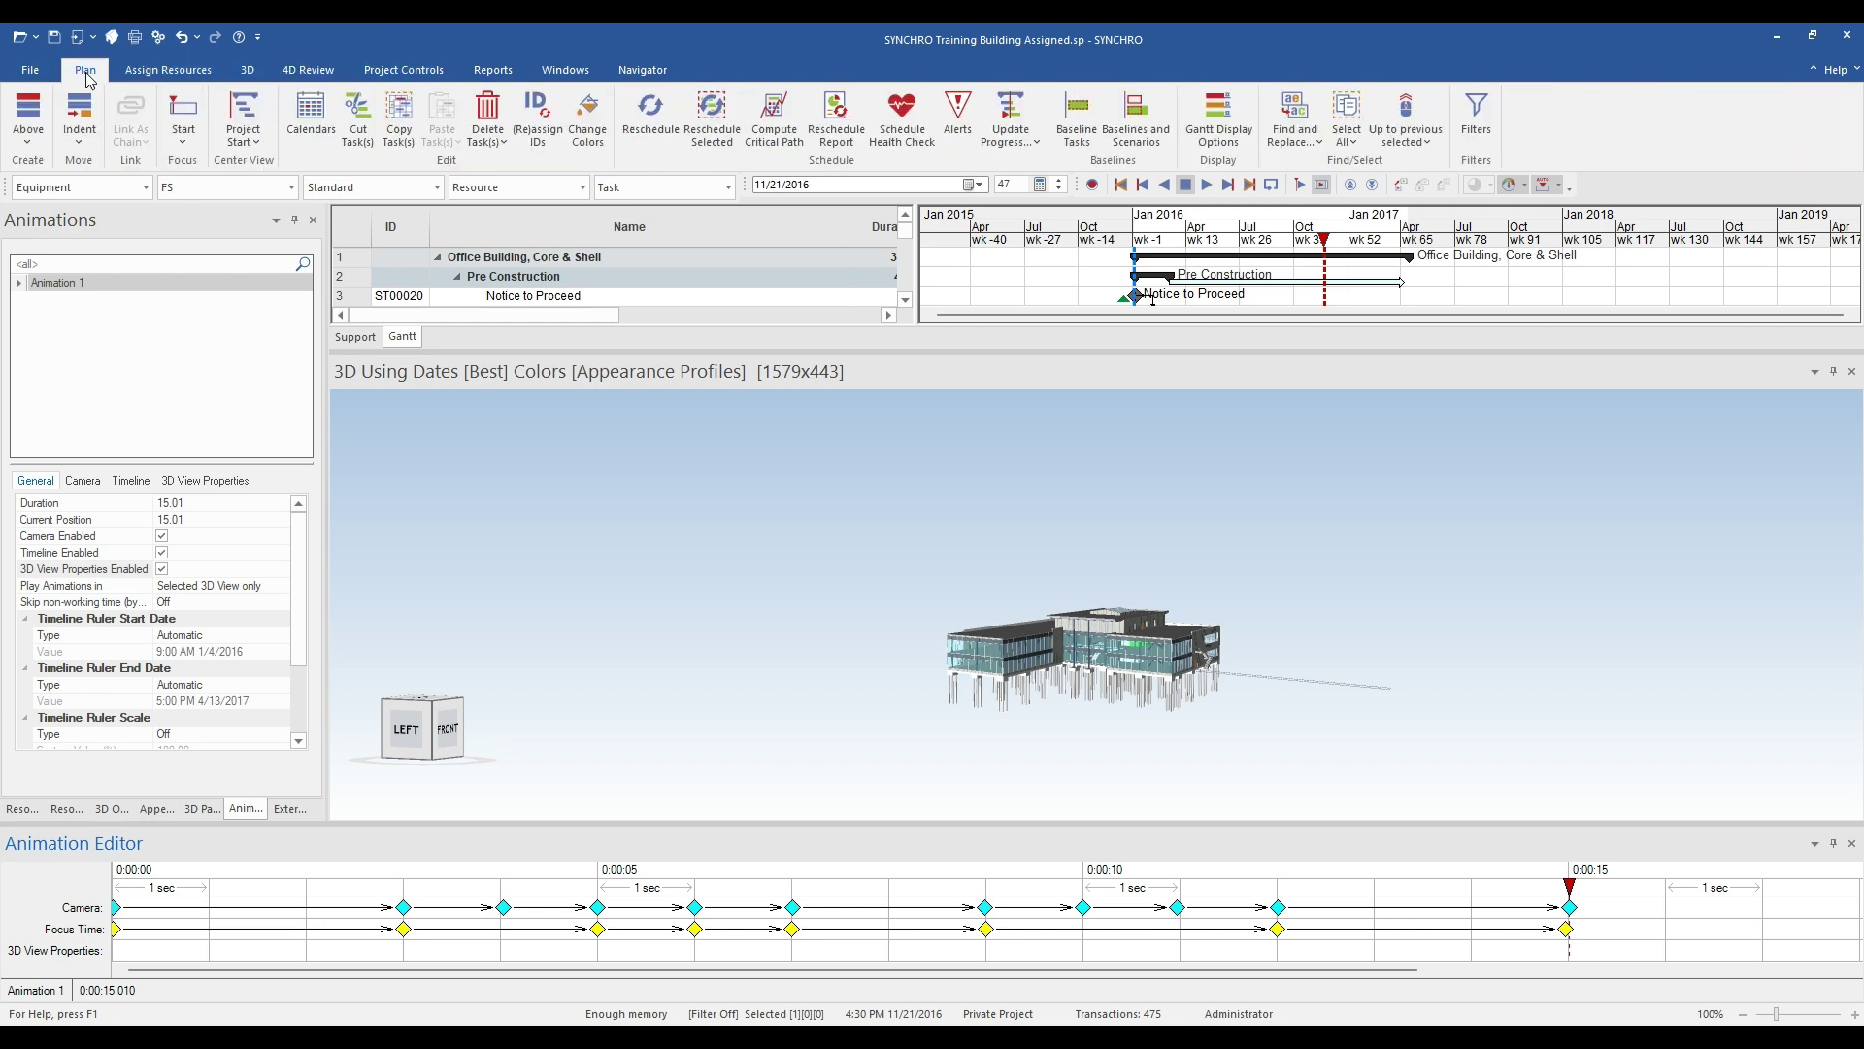
click(579, 70)
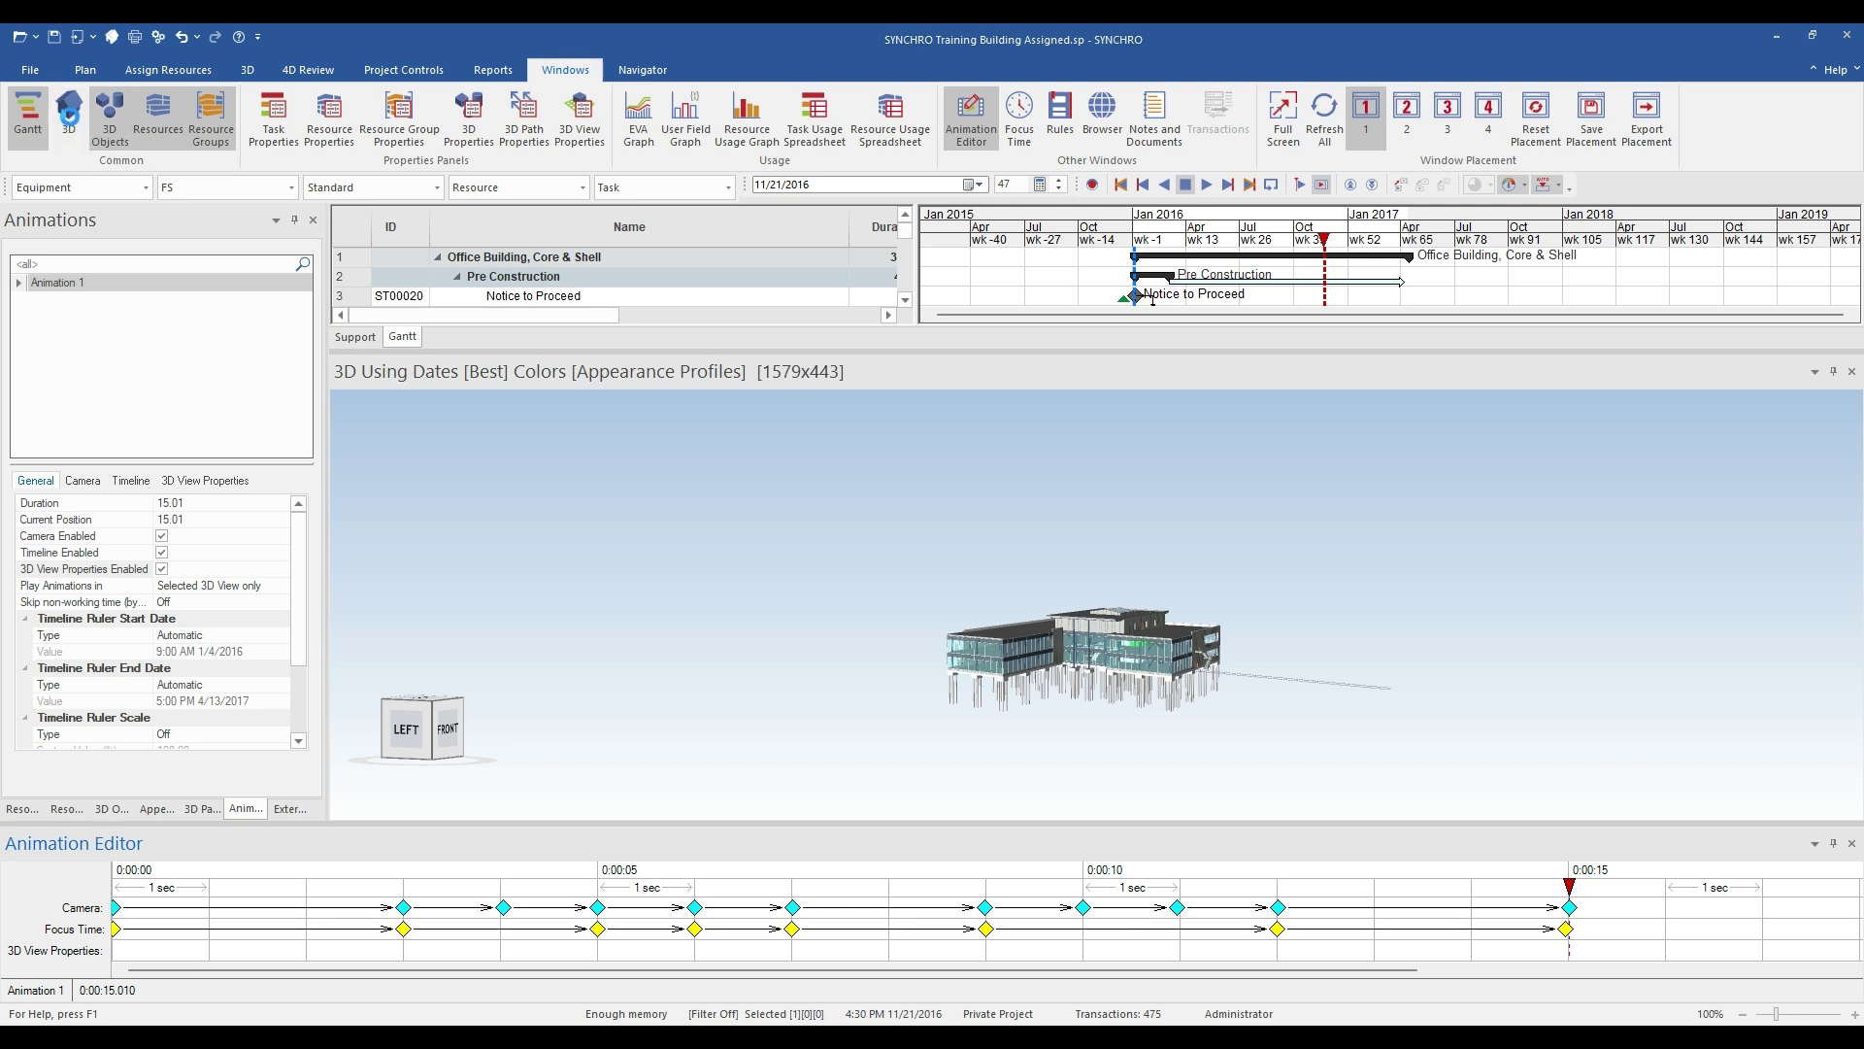
click(69, 113)
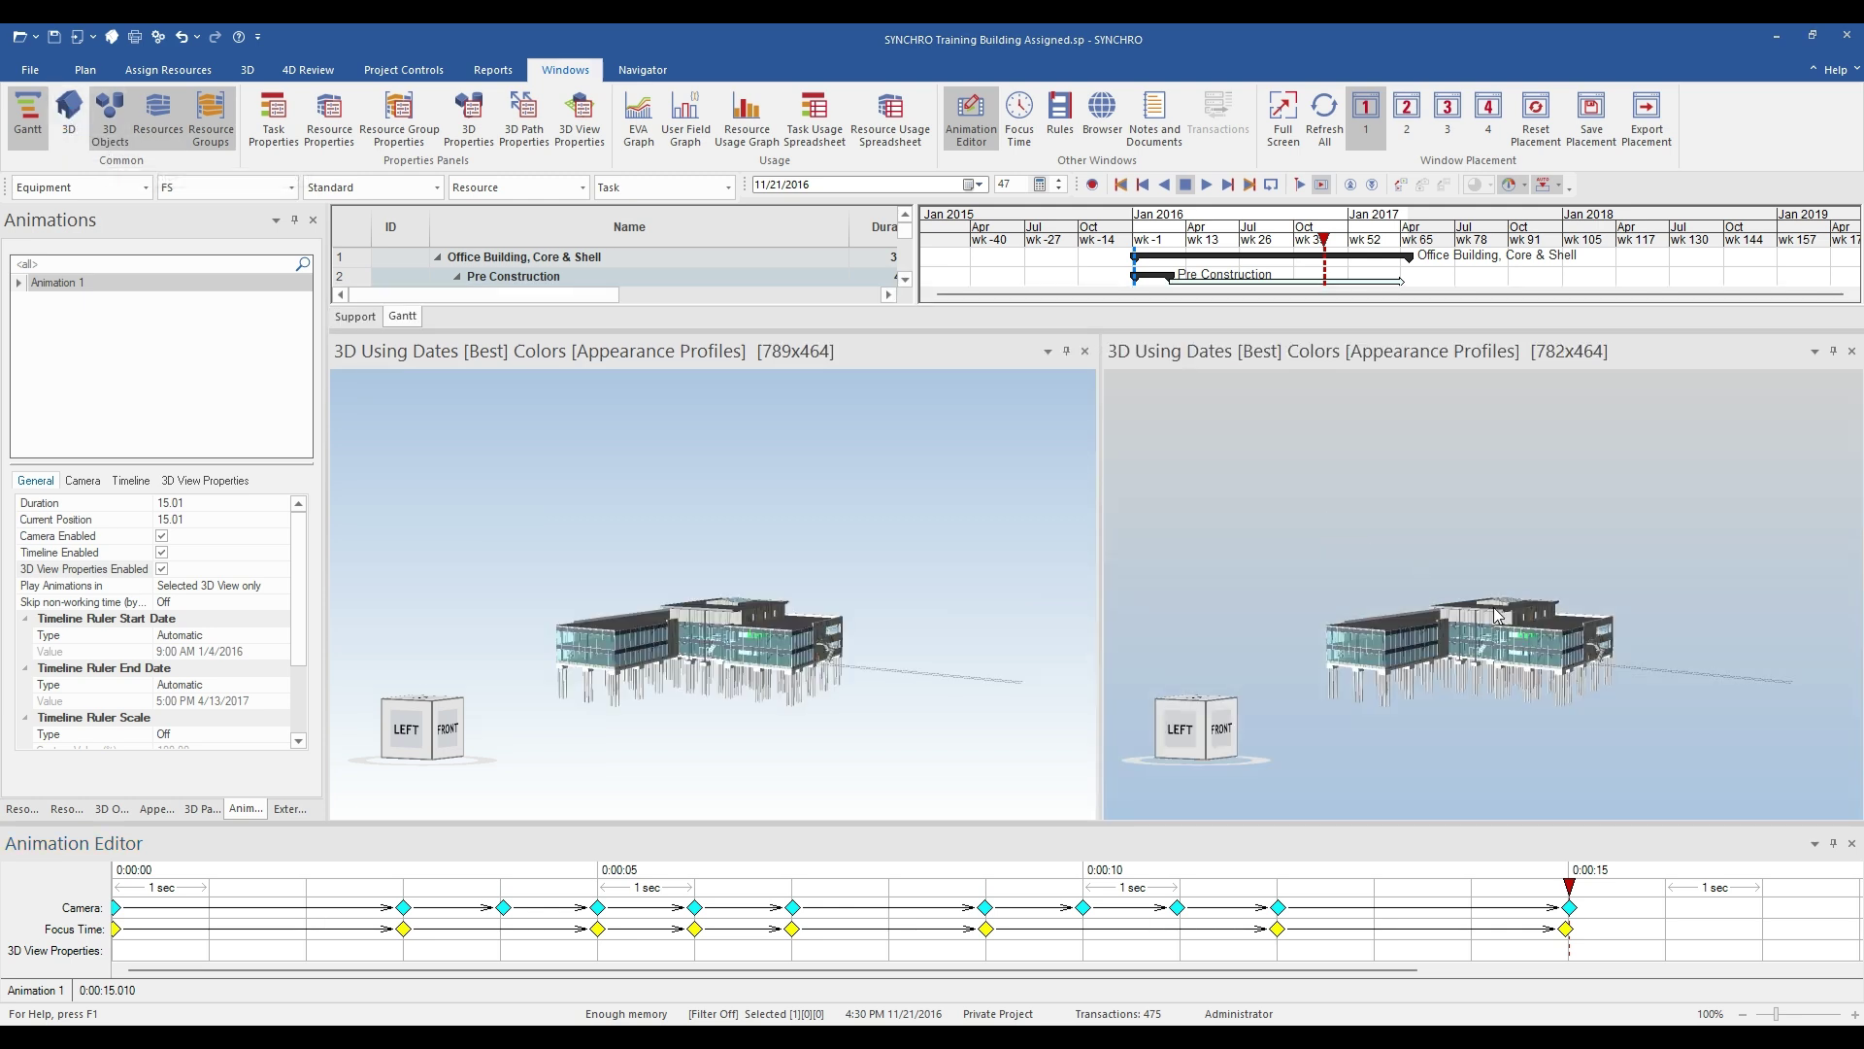
Step: Zoom and orbit the right view to a left-side angle, then play Animation 1 in the left view
click(1496, 614)
scroll(1481, 609, down, 4)
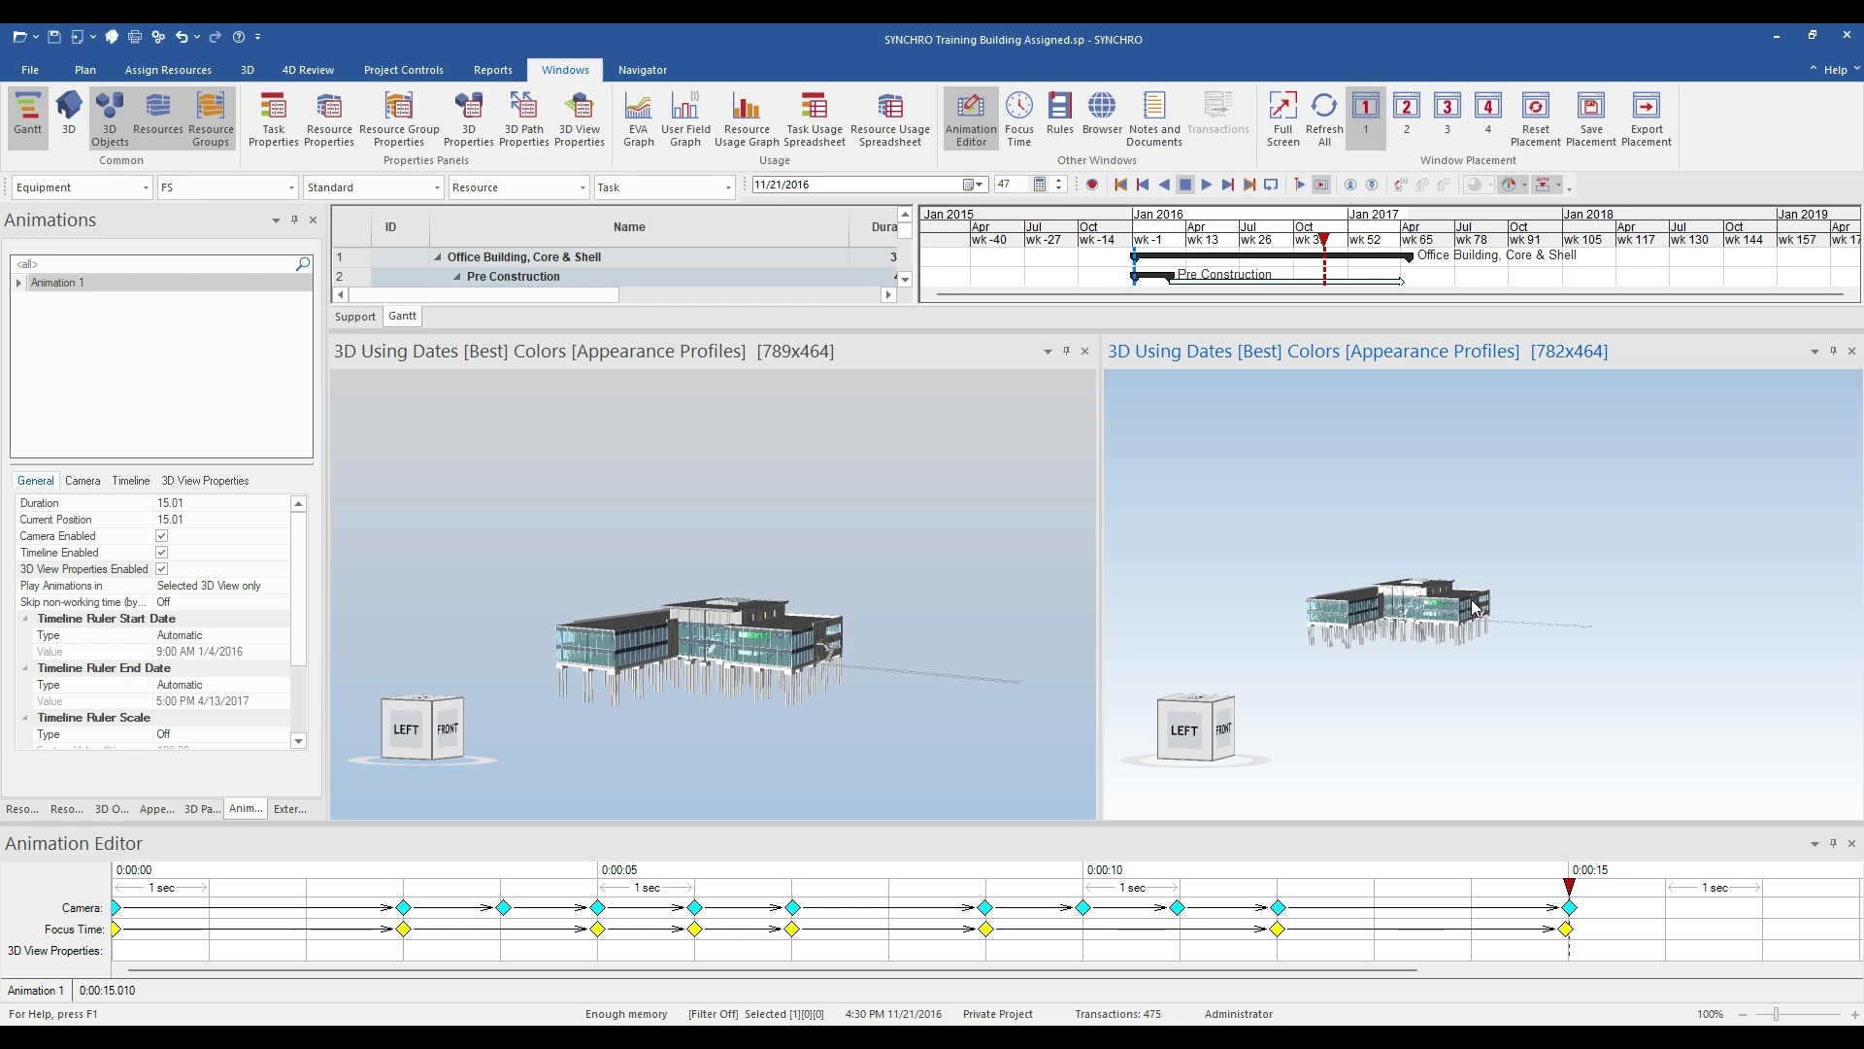
drag(1473, 606, 1379, 633)
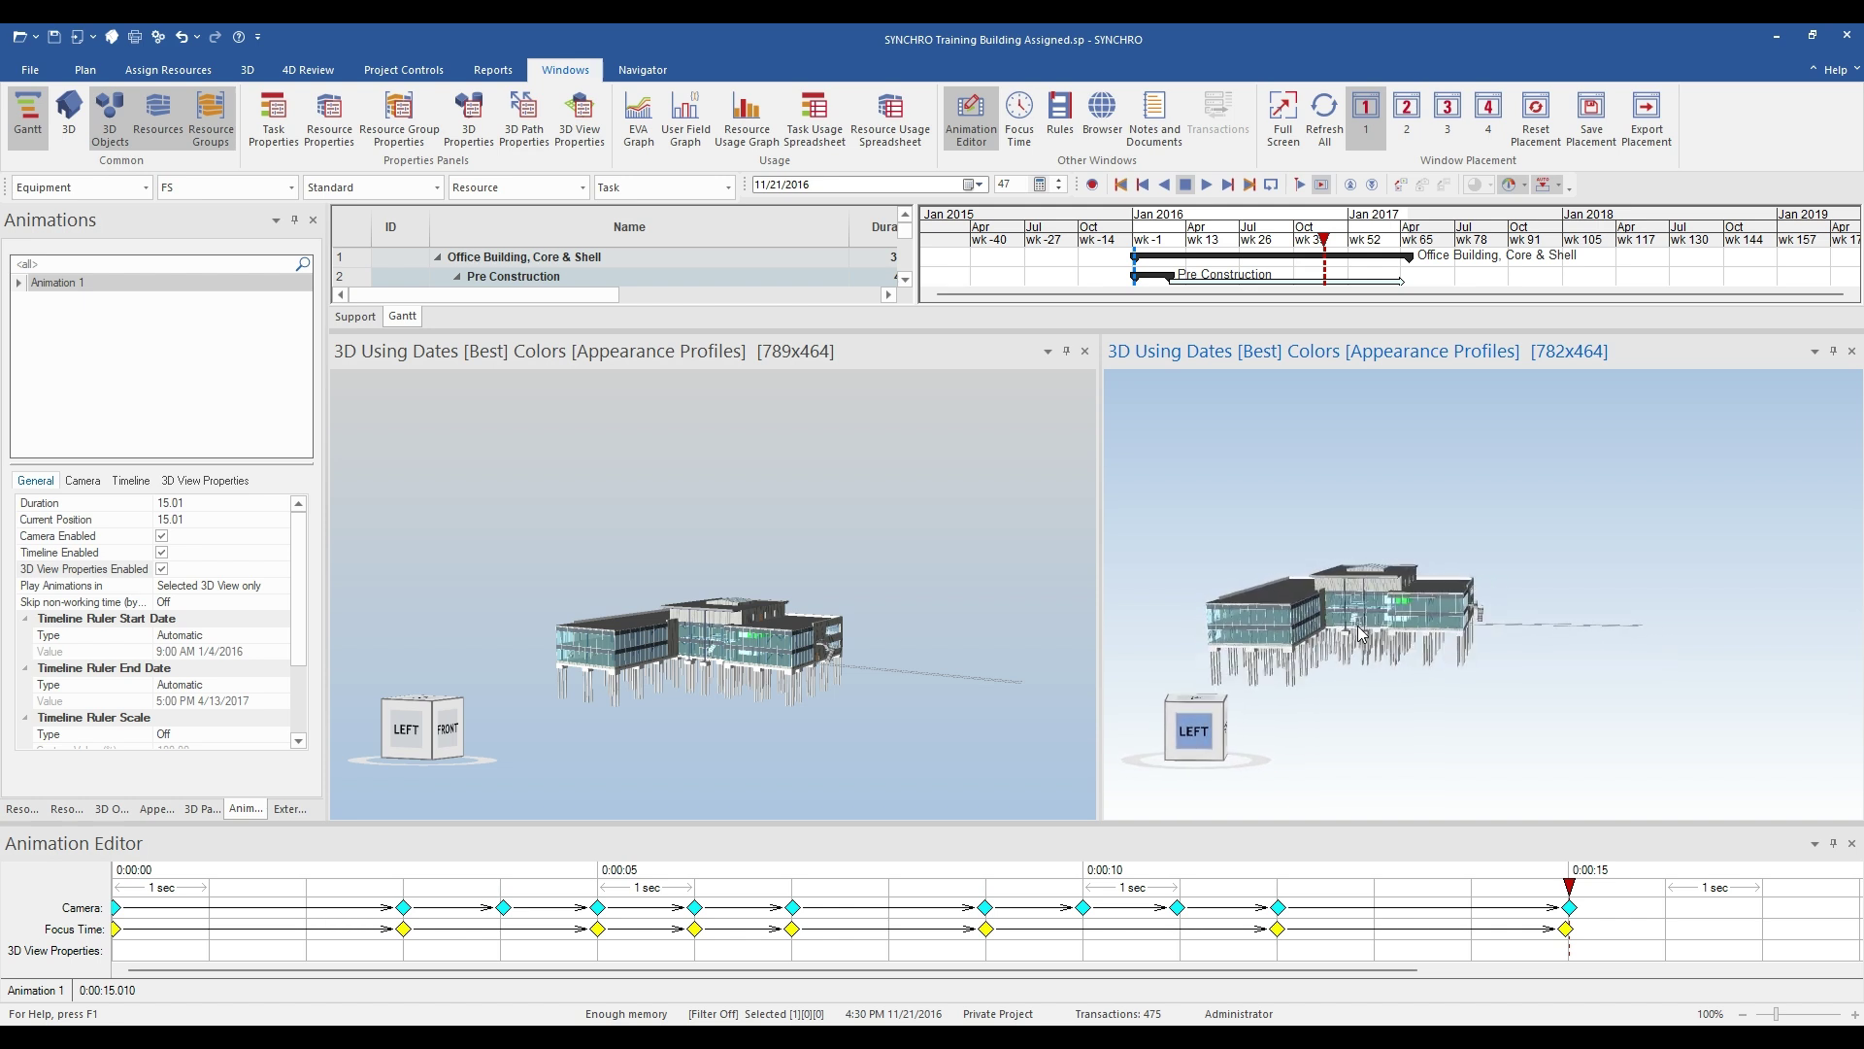
click(1572, 889)
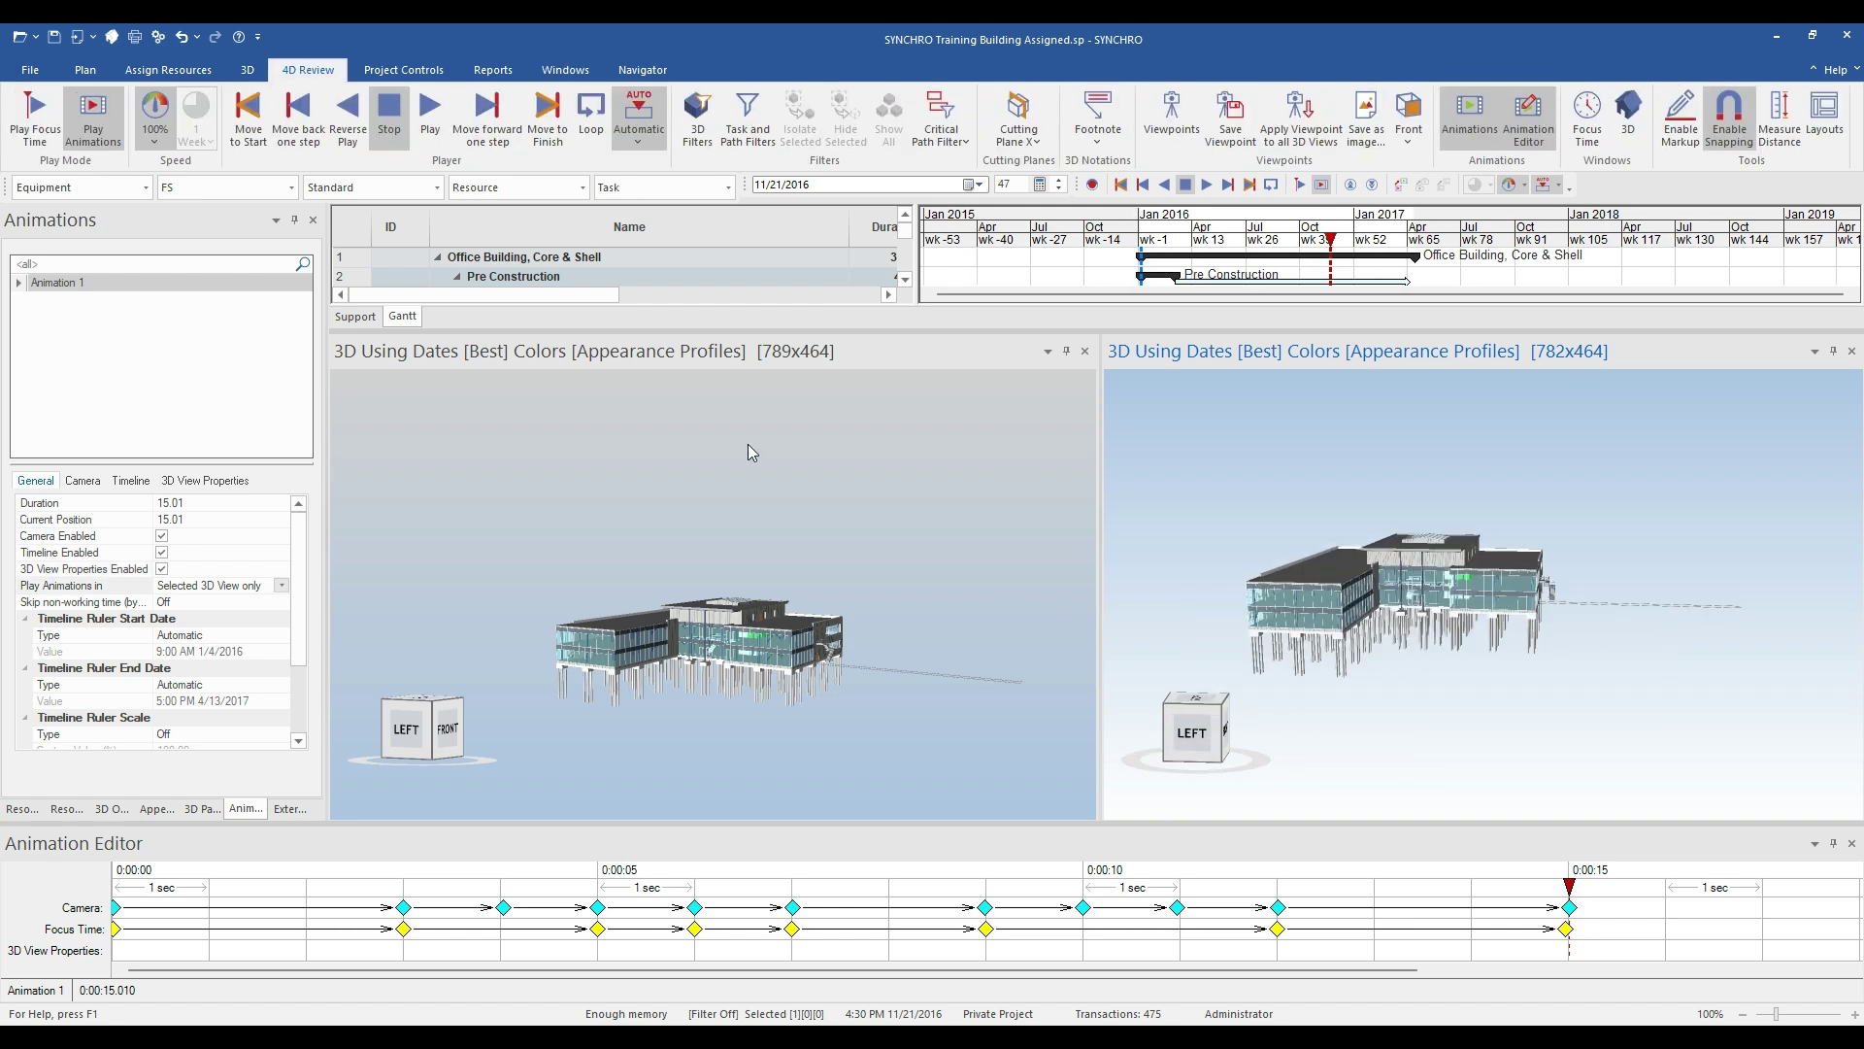
click(743, 352)
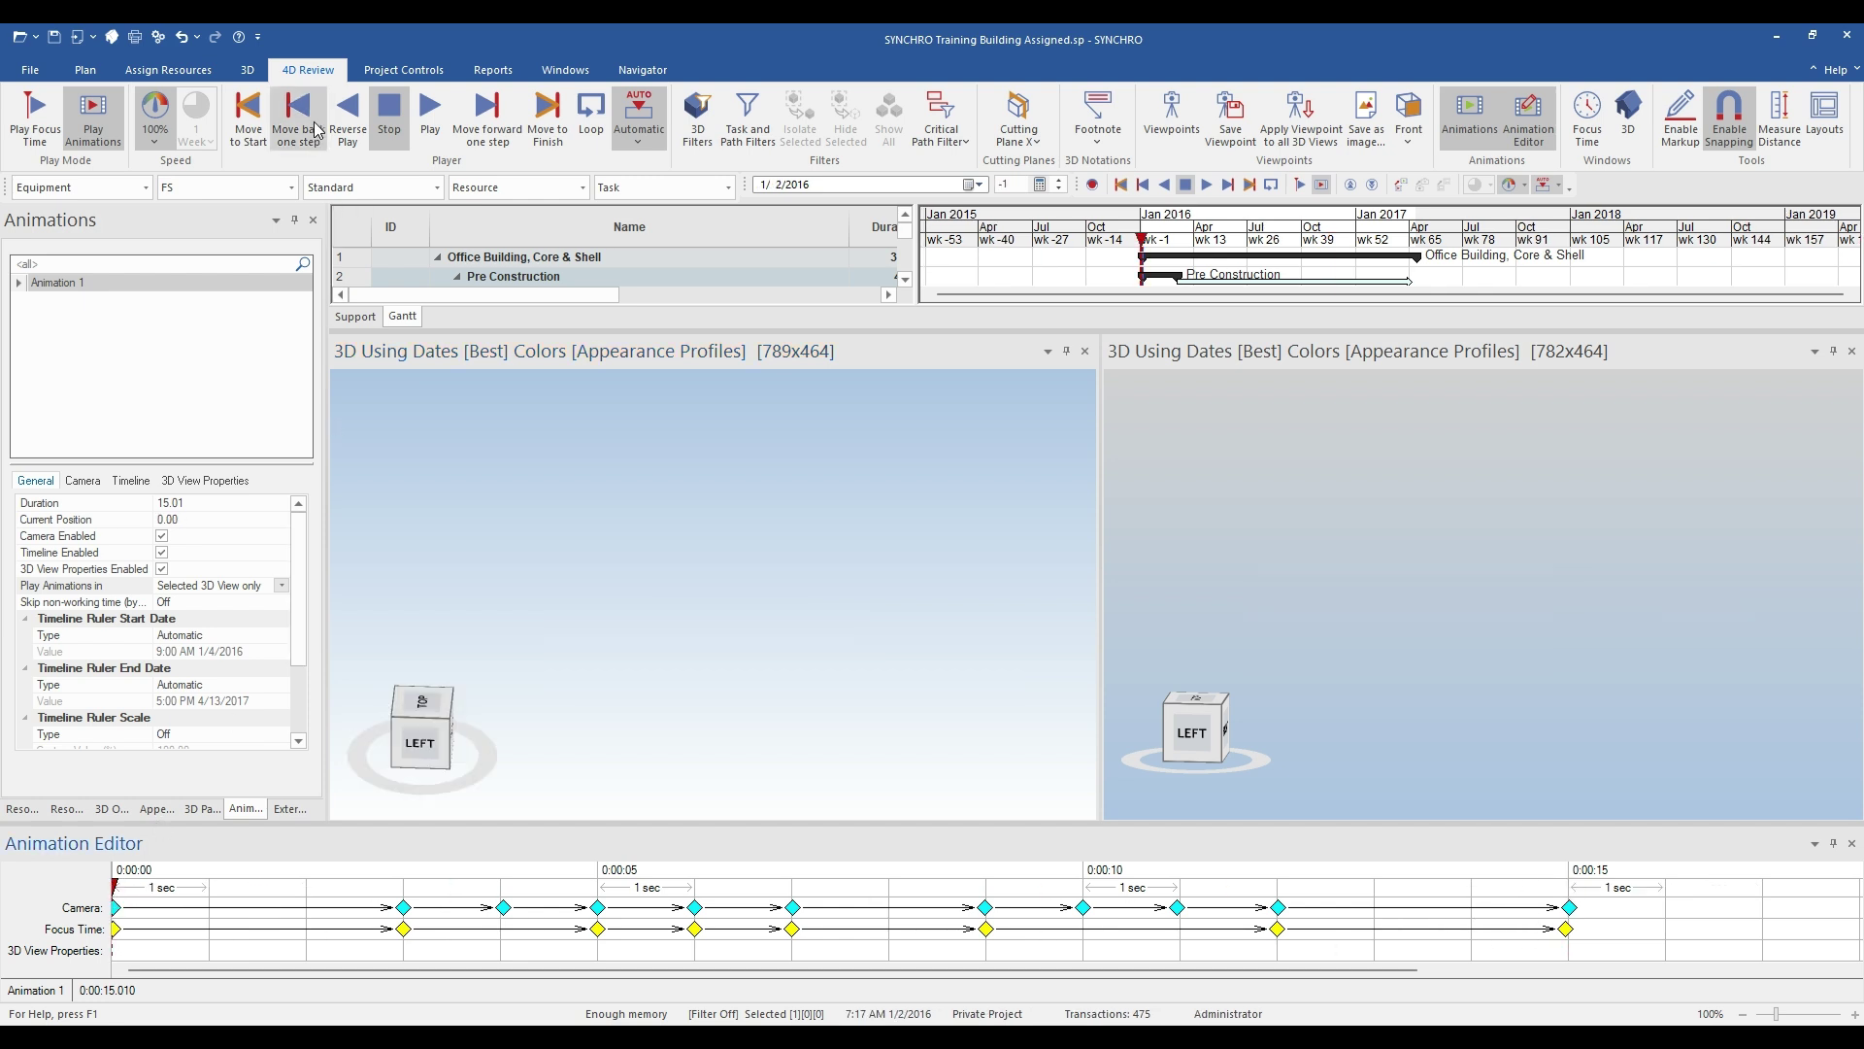
click(426, 122)
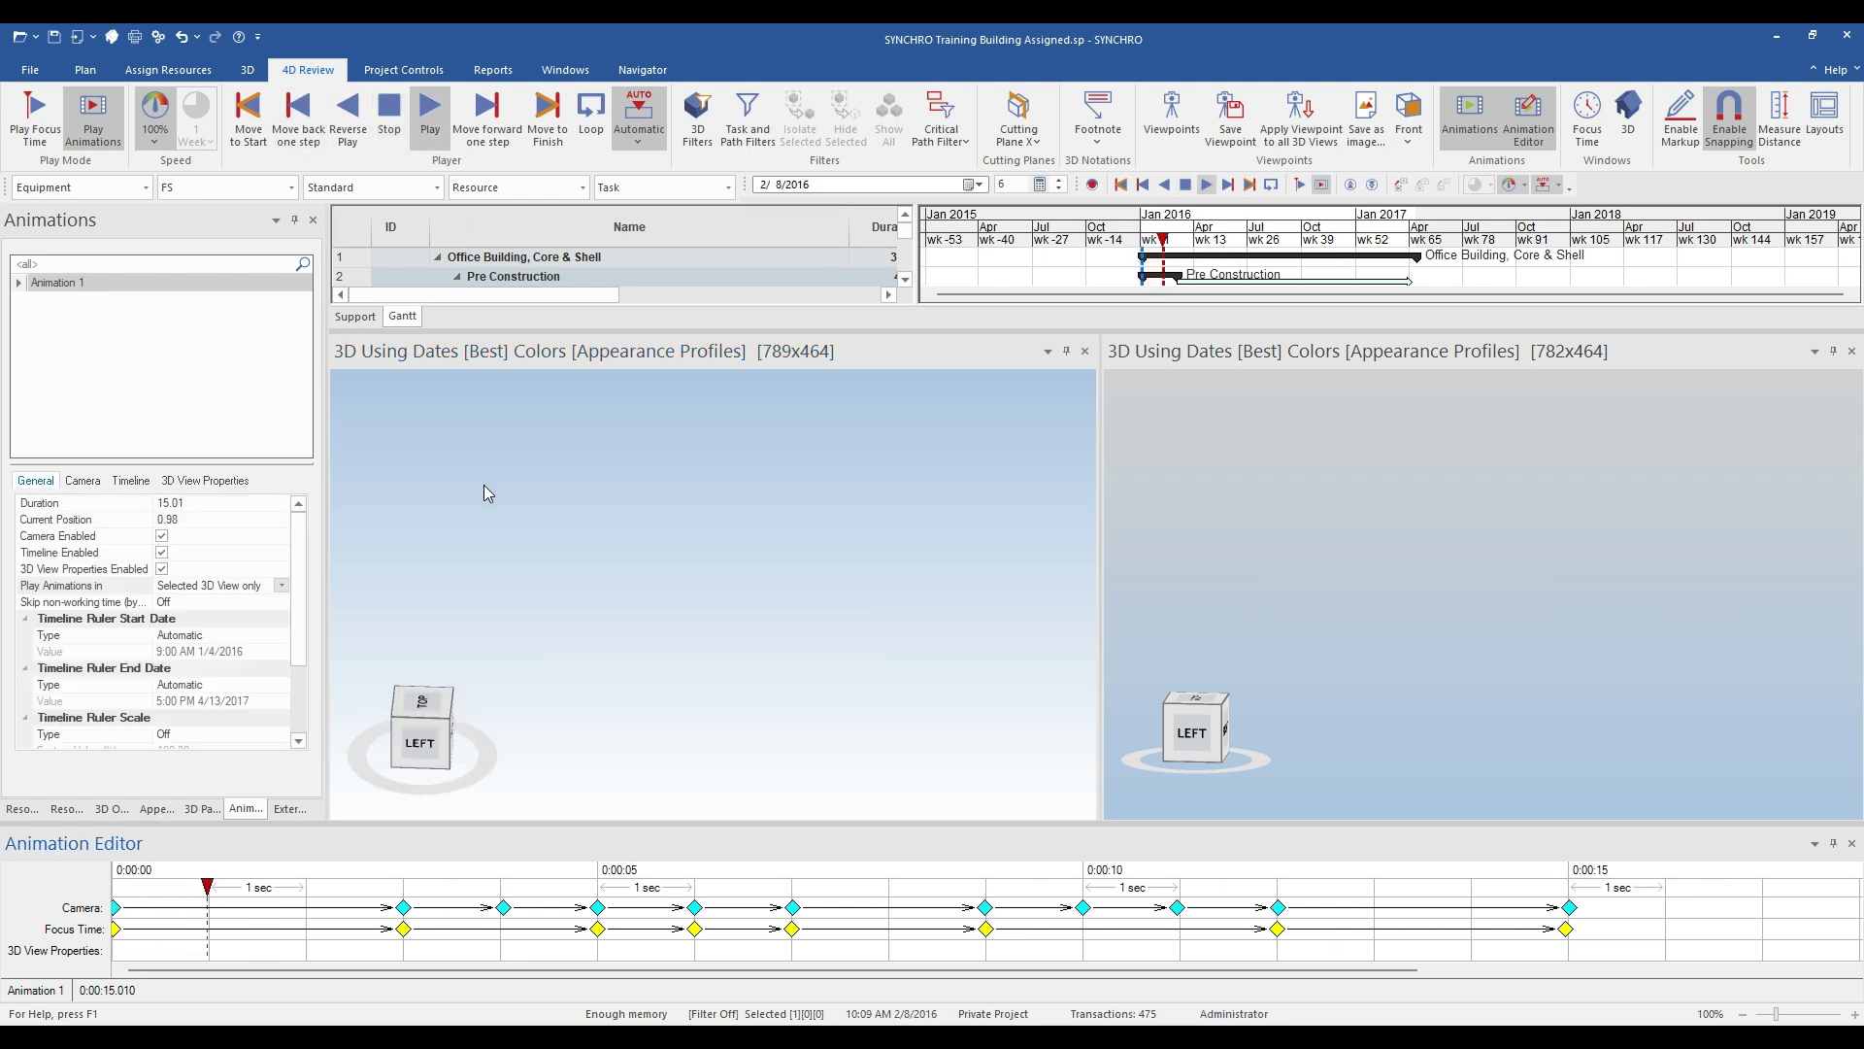